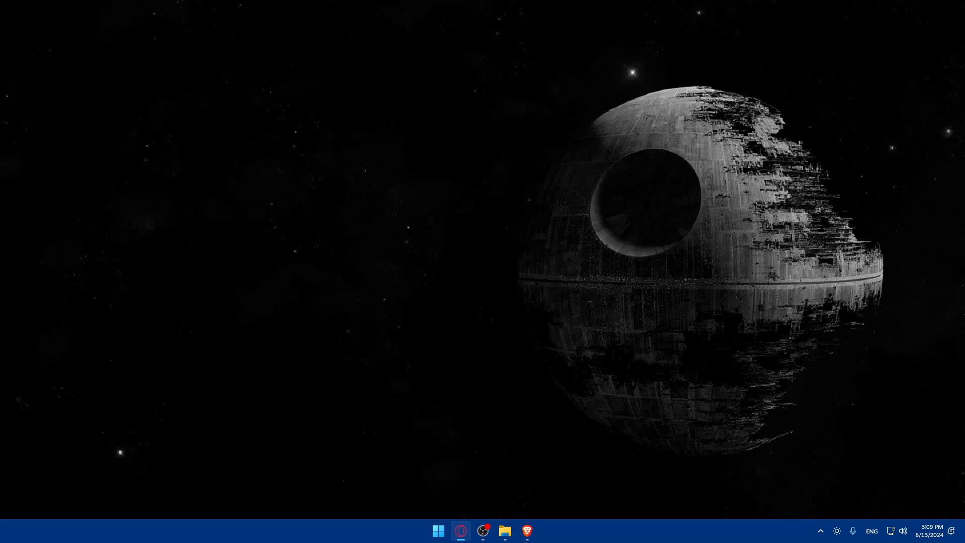
# Open the Brave browser, go to shopify.com and start logging in to the store
pyautogui.click(527, 530)
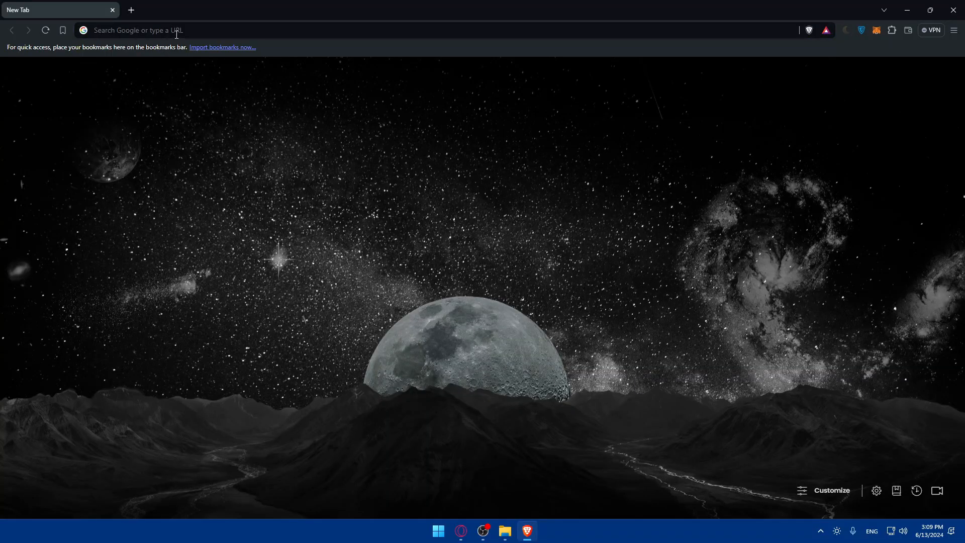
pyautogui.click(177, 31)
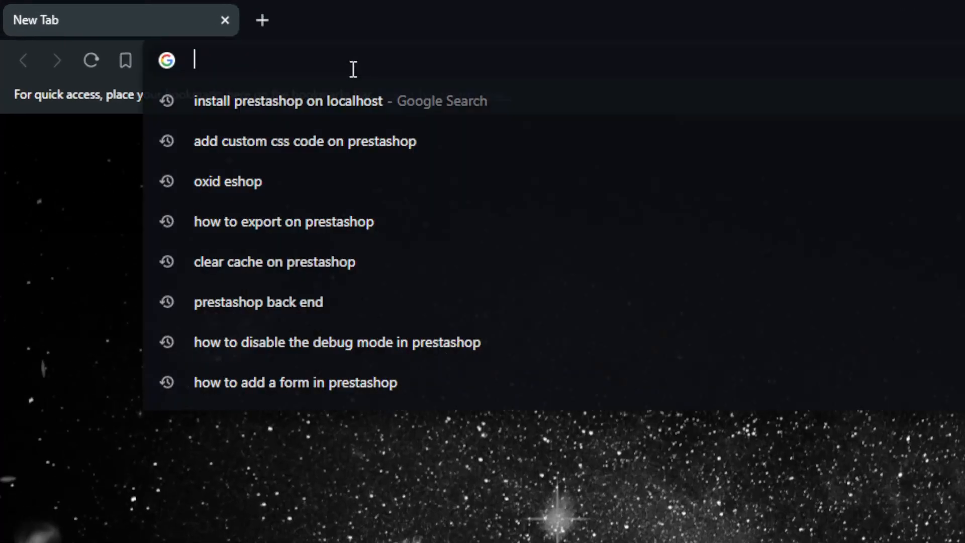
pyautogui.write('shopify.com')
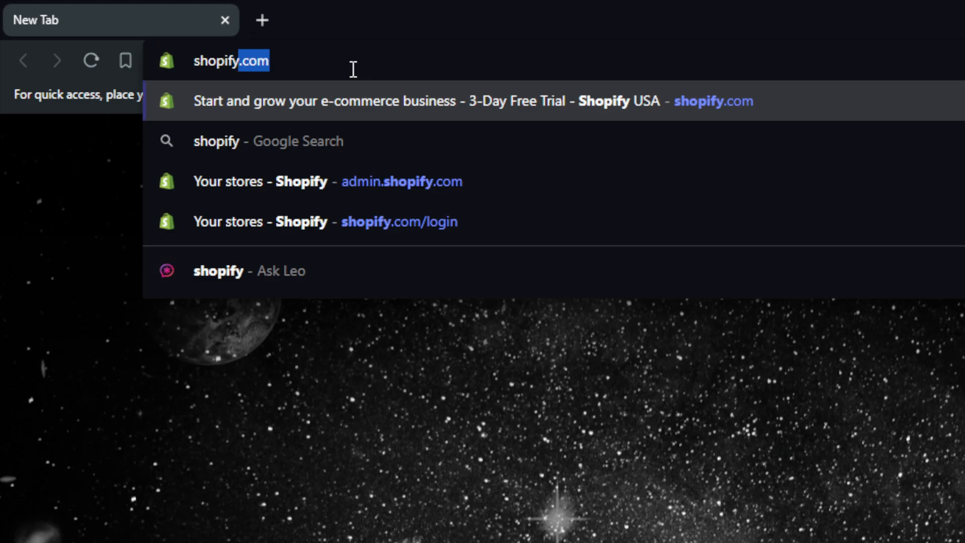
pyautogui.press('Return')
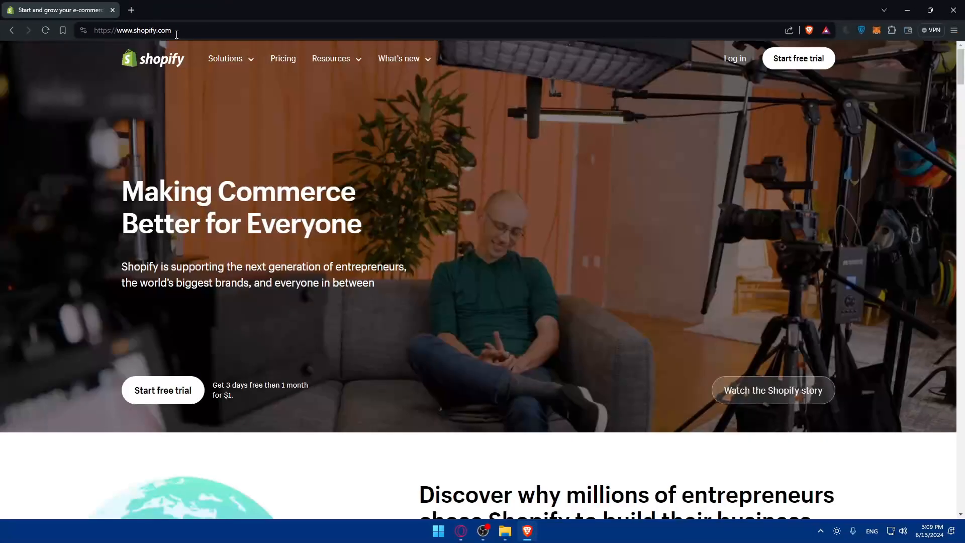
pyautogui.click(740, 61)
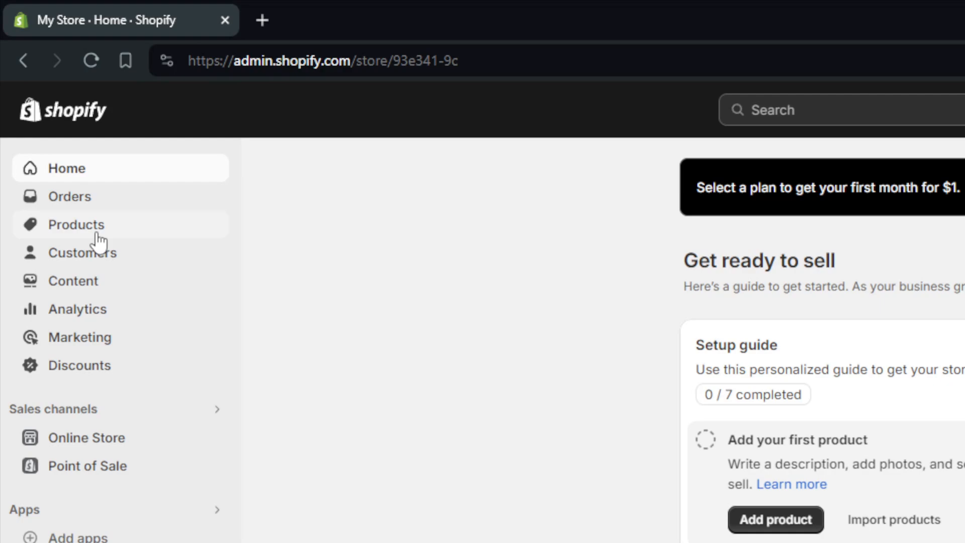
# Go to the store's products and start an import of products by CSV
pyautogui.click(98, 233)
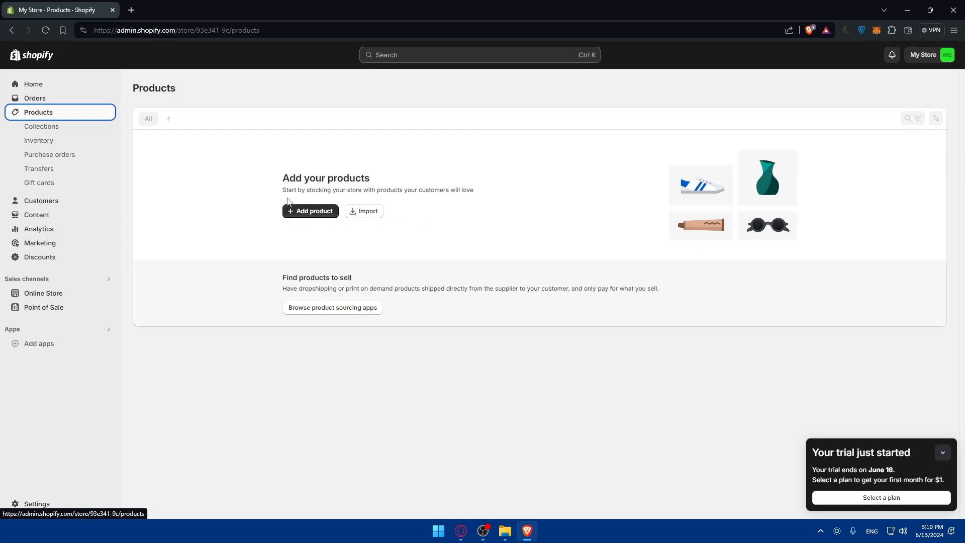
pyautogui.moveTo(281, 190); pyautogui.dragTo(462, 190)
pyautogui.click(486, 190)
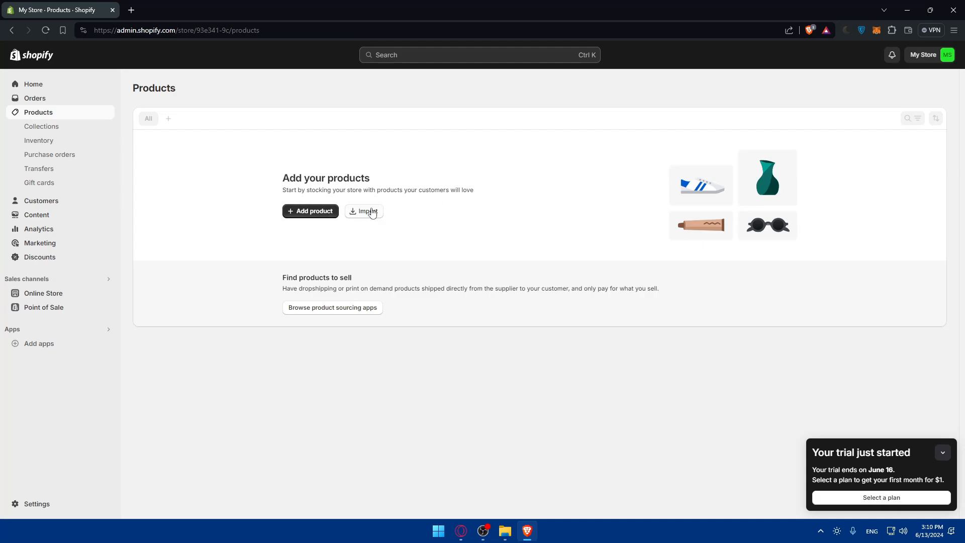
pyautogui.click(372, 212)
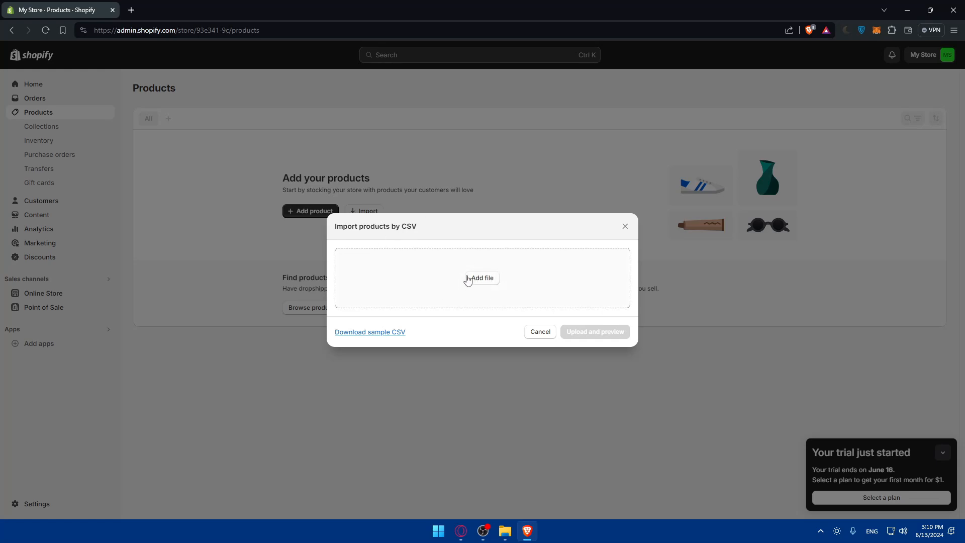
pyautogui.moveTo(420, 227); pyautogui.dragTo(392, 226)
pyautogui.click(442, 232)
# Download the sample CSV and save it as product_template.csv in the Downloads folder
pyautogui.click(475, 280)
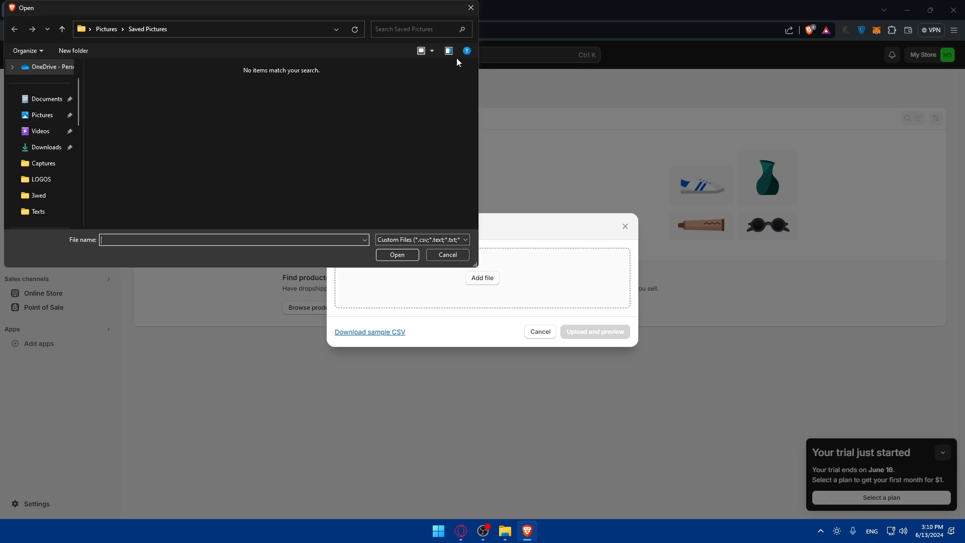
pyautogui.click(469, 8)
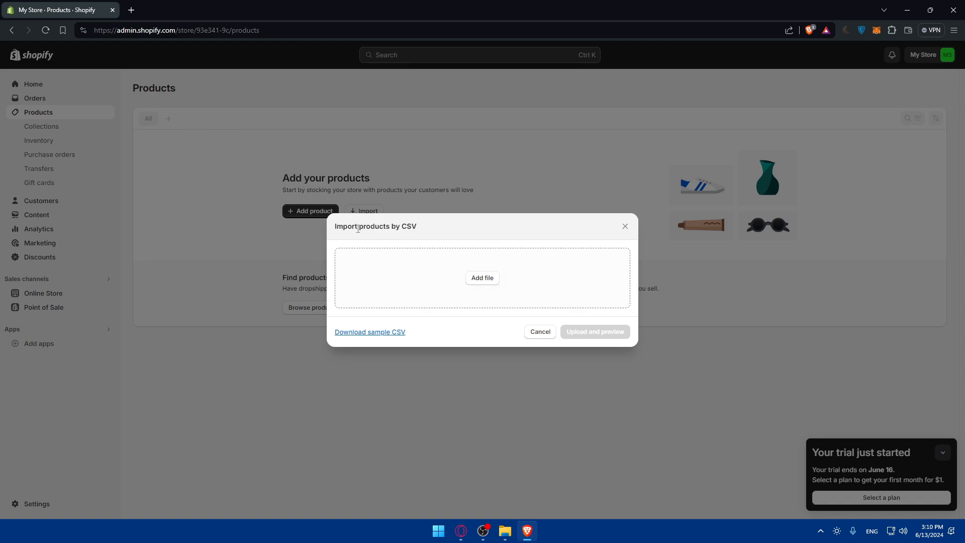
pyautogui.click(388, 332)
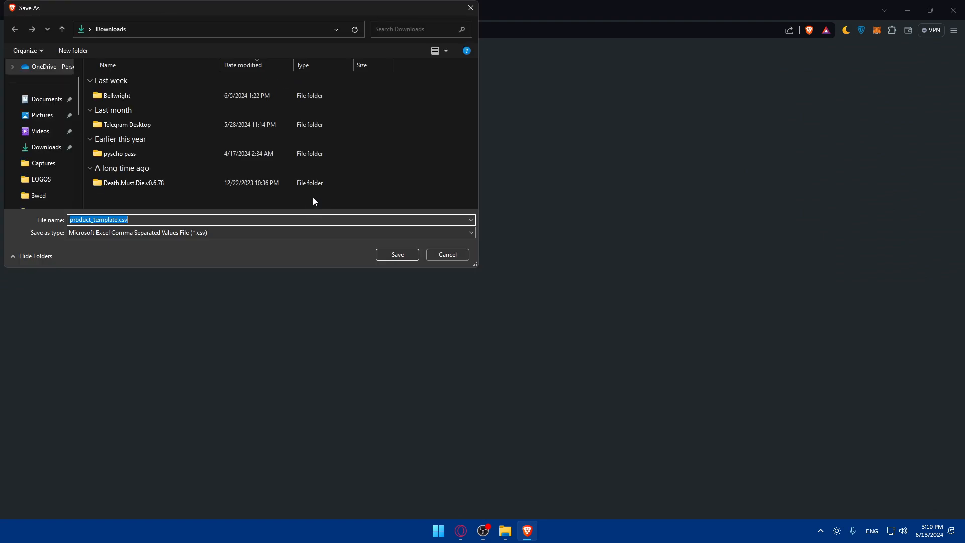
pyautogui.click(402, 254)
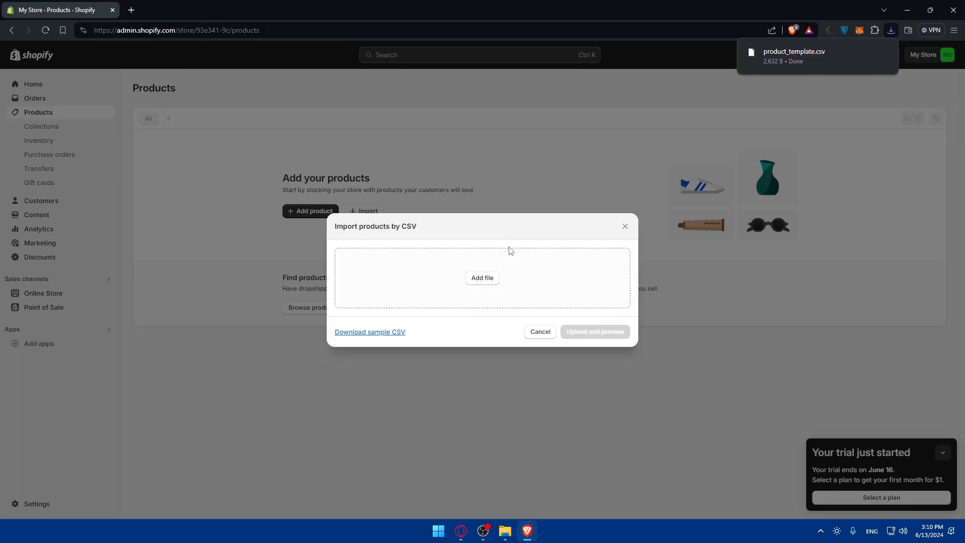
# Add product_template.csv from Downloads as the import file and upload it for preview, keeping new products published to all sales channels
pyautogui.click(486, 278)
pyautogui.click(46, 147)
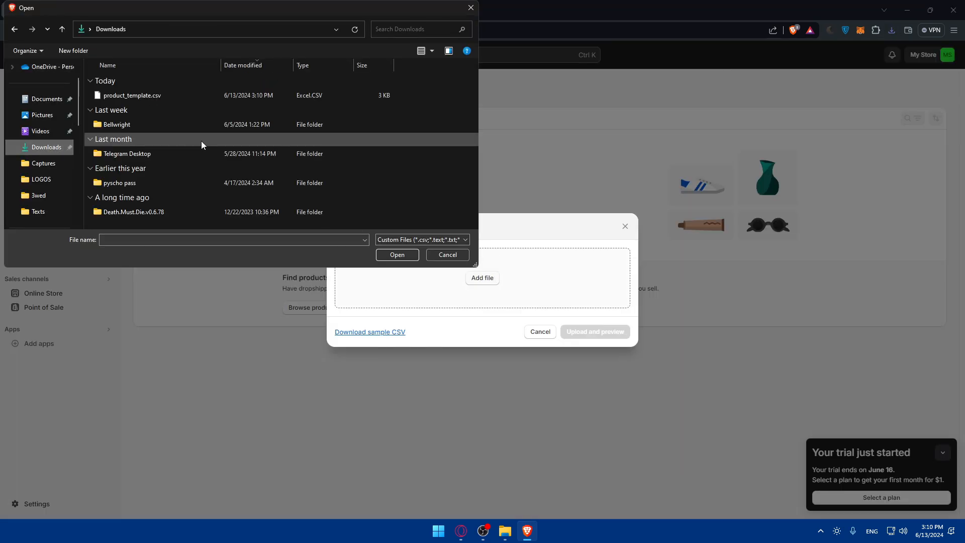
pyautogui.doubleClick(164, 96)
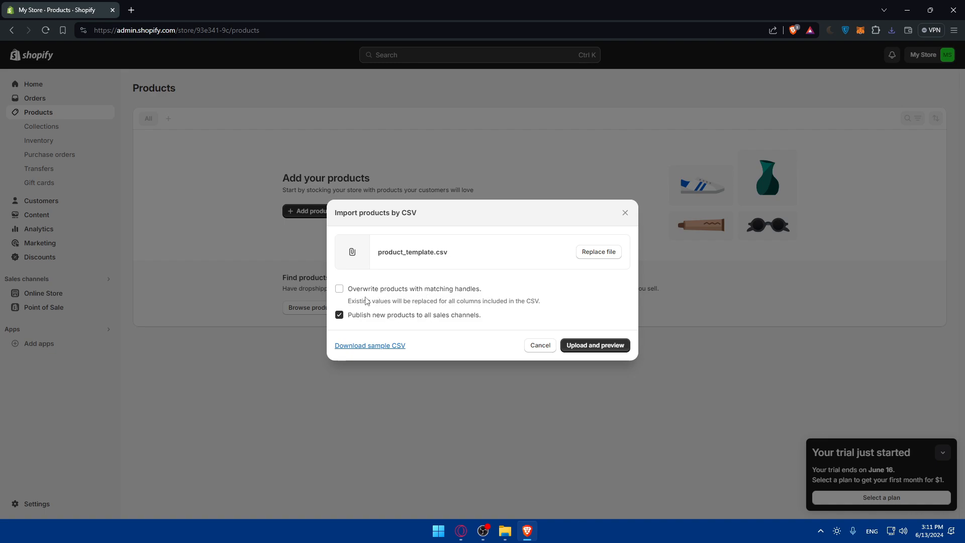
pyautogui.click(355, 319)
pyautogui.click(355, 319)
pyautogui.click(595, 346)
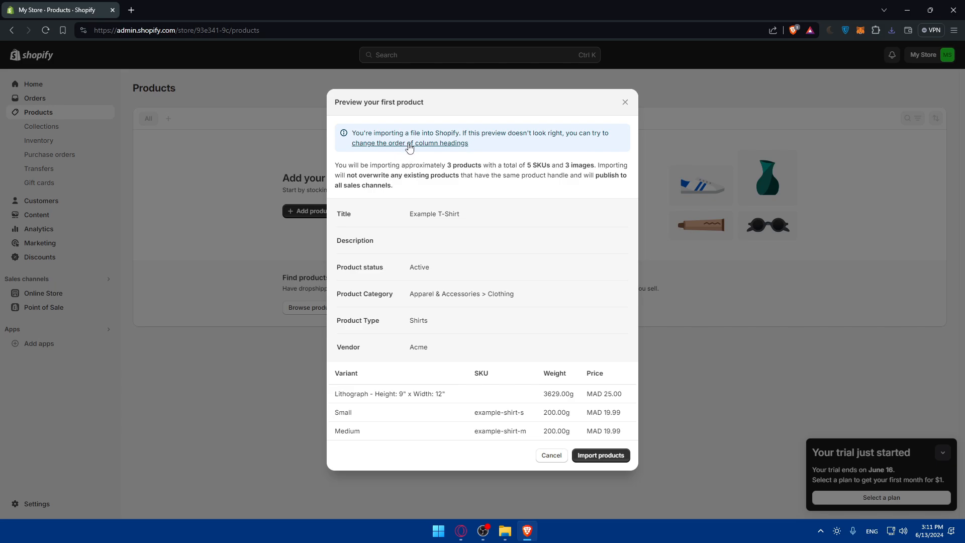
# Review how the CSV column headings match the Shopify product fields, including the Google Shopping and SEO ones, and save the column headings
pyautogui.click(419, 145)
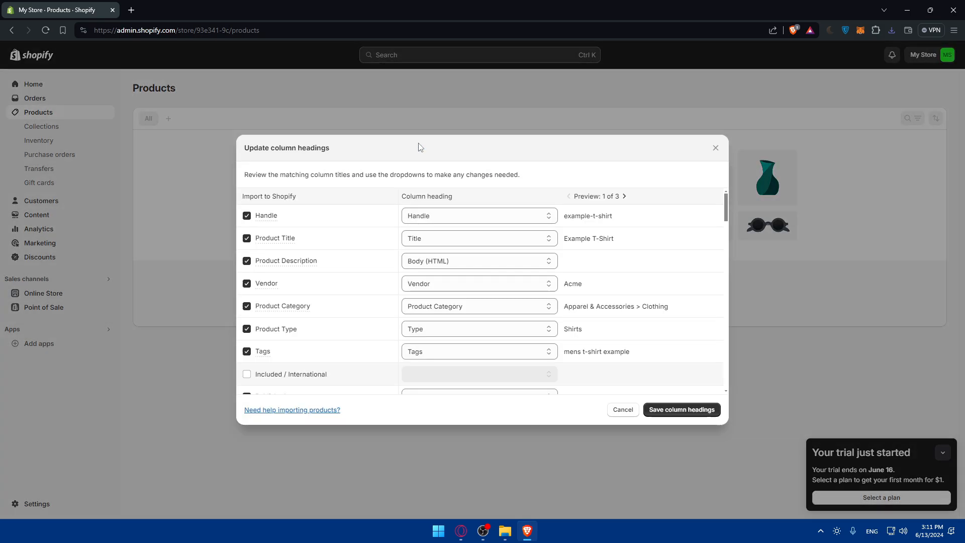
pyautogui.scroll(-6, 429, 259)
pyautogui.scroll(-10, 428, 259)
pyautogui.scroll(15, 428, 258)
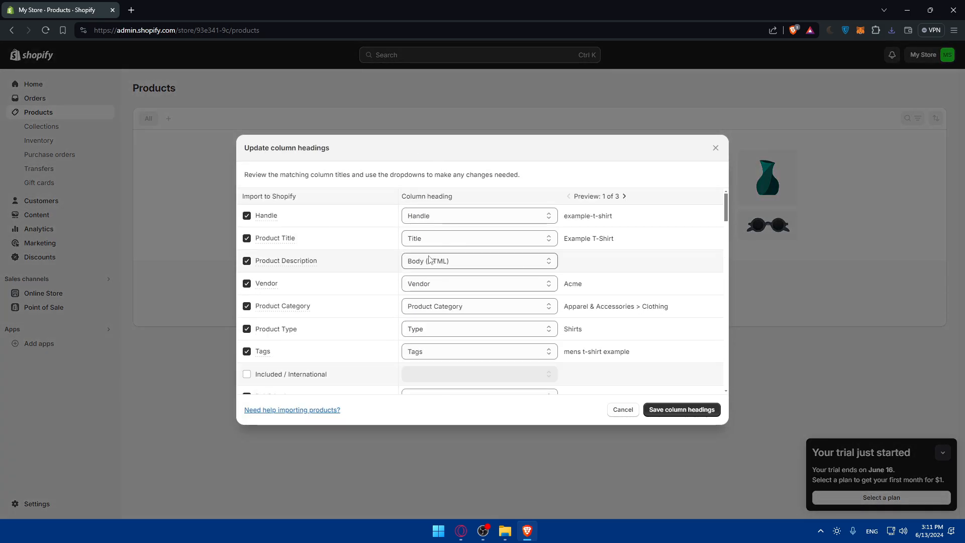
pyautogui.scroll(-20, 429, 258)
pyautogui.scroll(20, 428, 259)
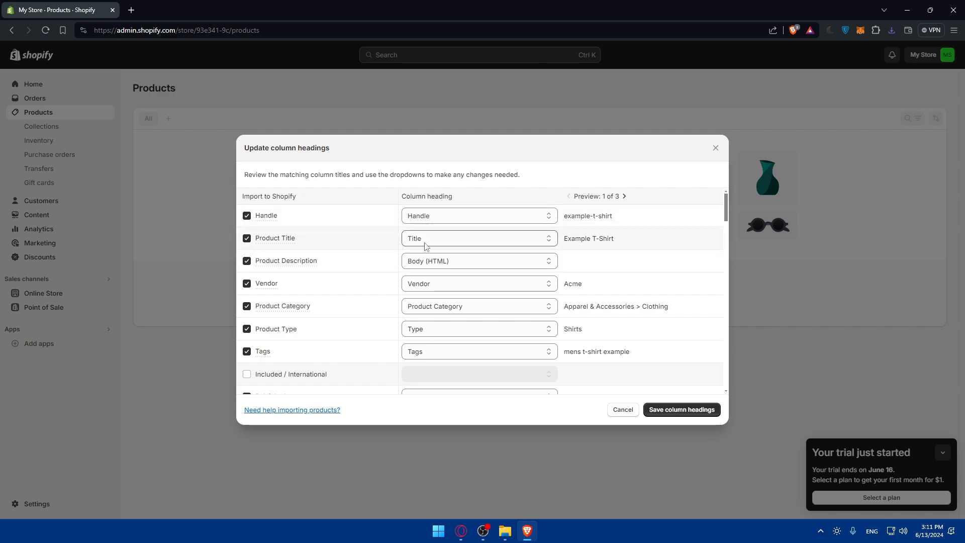
pyautogui.scroll(-20, 428, 246)
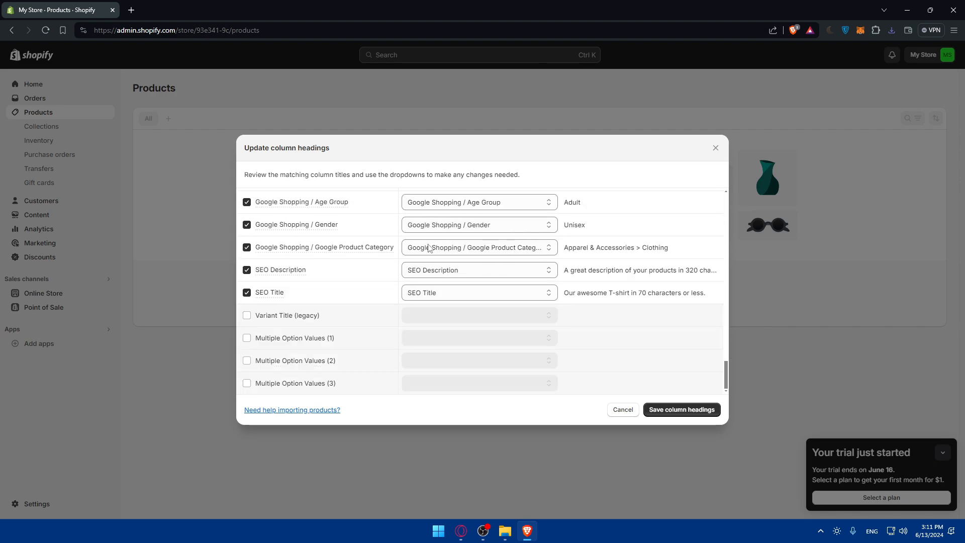
pyautogui.click(423, 252)
pyautogui.click(460, 223)
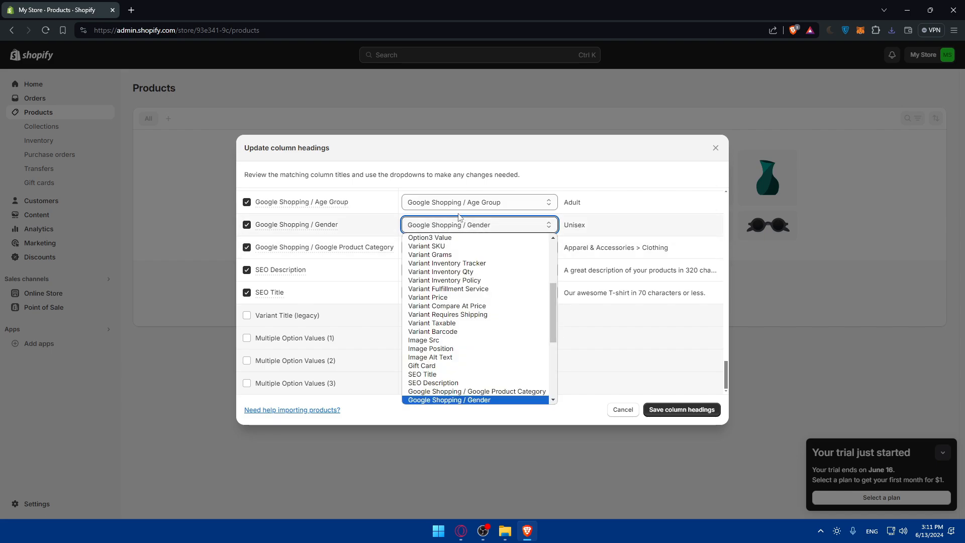
pyautogui.click(676, 409)
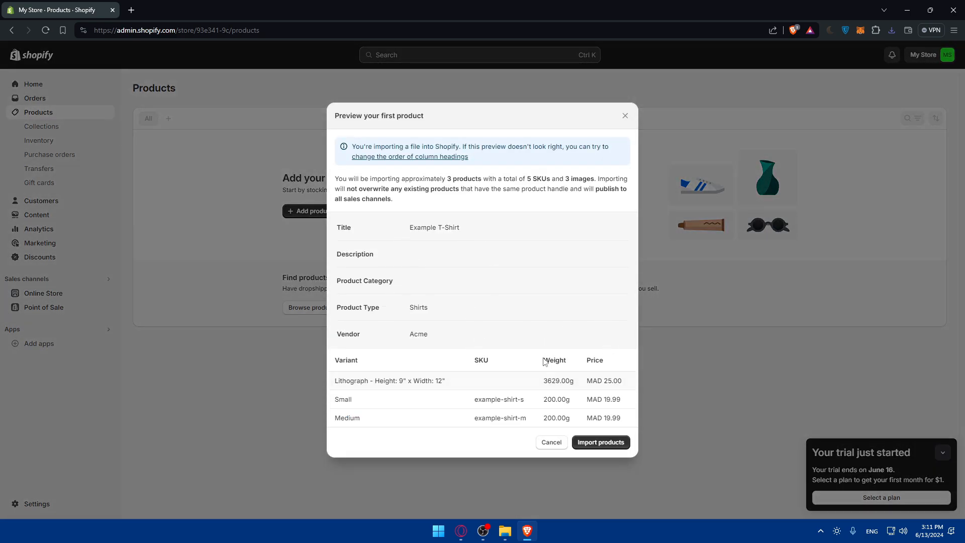
# Import the previewed products into the store and dismiss the import progress dialog
pyautogui.moveTo(468, 237); pyautogui.dragTo(417, 238)
pyautogui.click(417, 238)
pyautogui.click(601, 443)
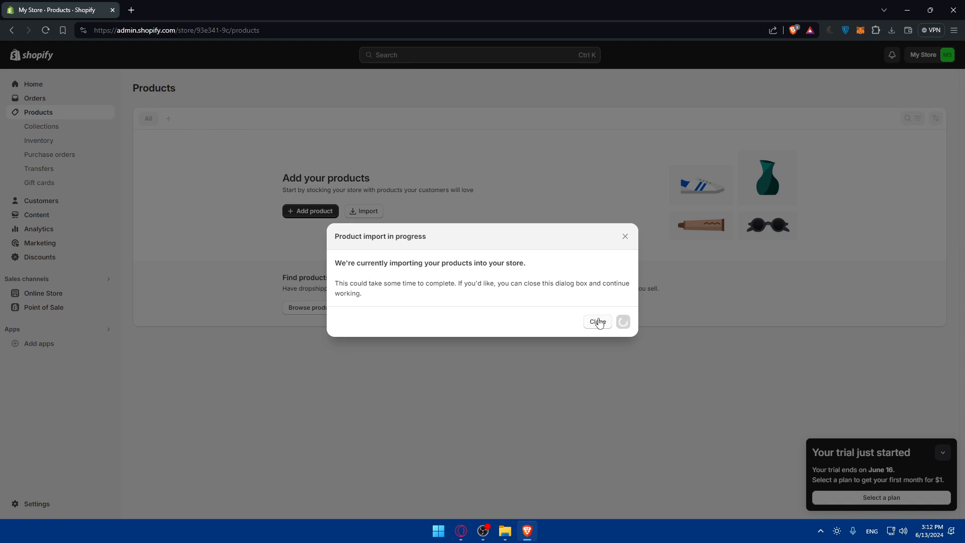
pyautogui.click(597, 321)
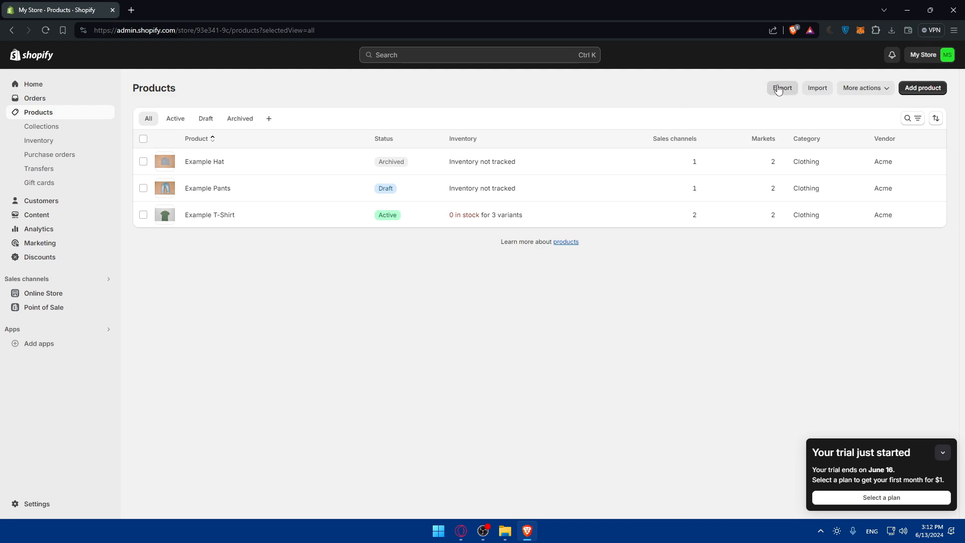
# Start adding a new product manually and look over the empty product form
pyautogui.click(886, 92)
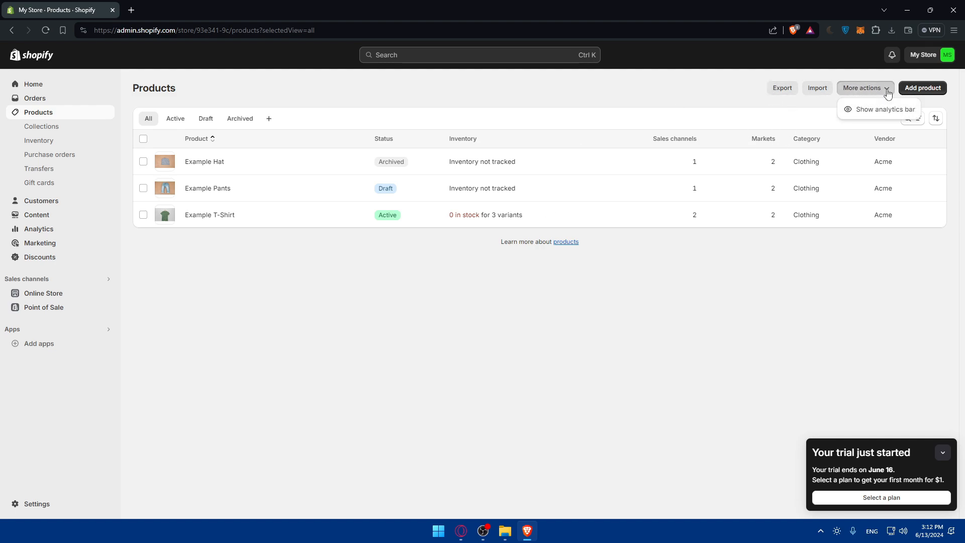
pyautogui.click(698, 83)
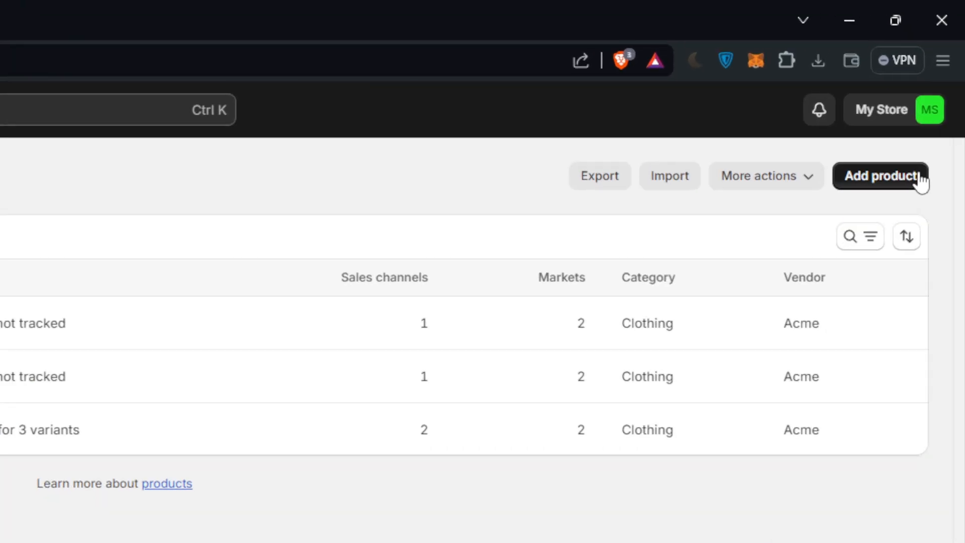
pyautogui.click(920, 182)
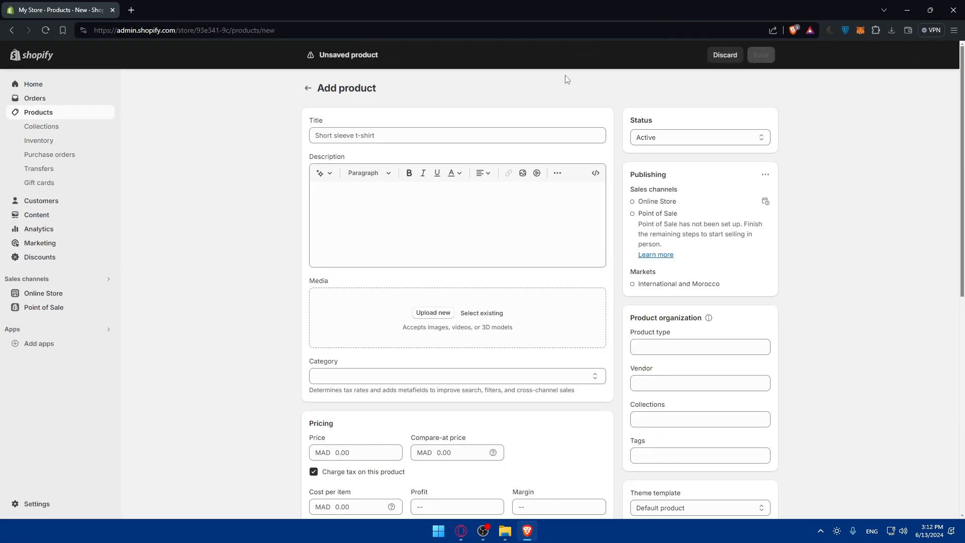
pyautogui.scroll(-9, 472, 183)
pyautogui.scroll(9, 472, 183)
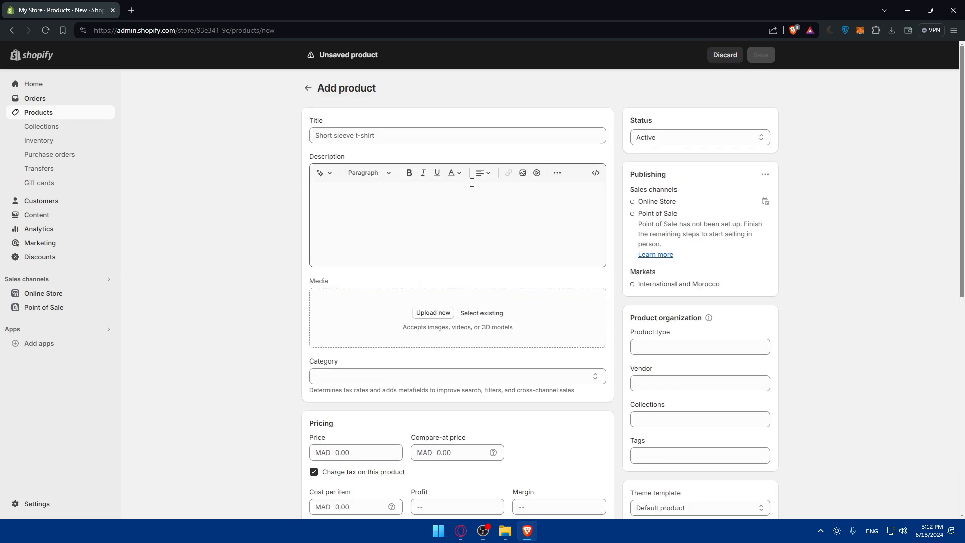
# Enter Test as the title of the new product
pyautogui.click(447, 140)
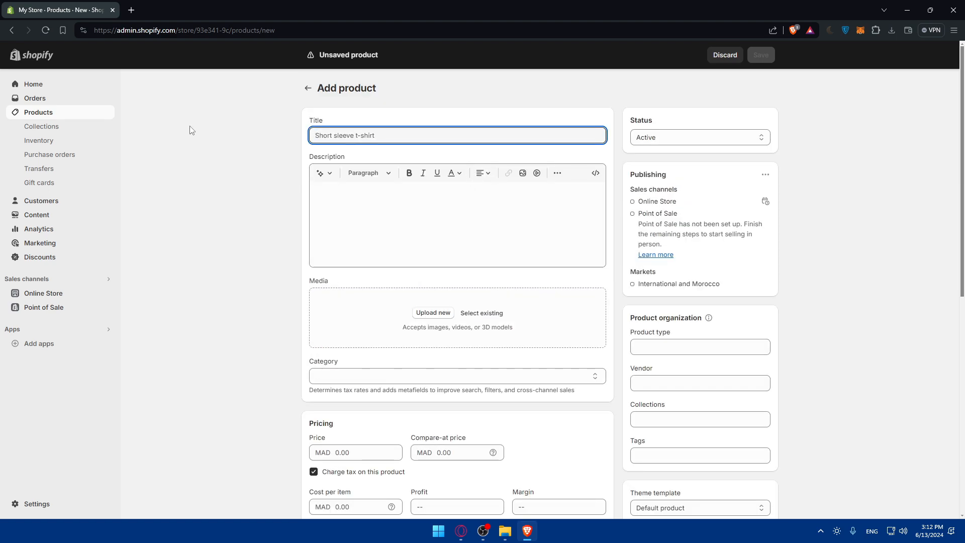
pyautogui.write('Tez')
pyautogui.press('BackSpace')
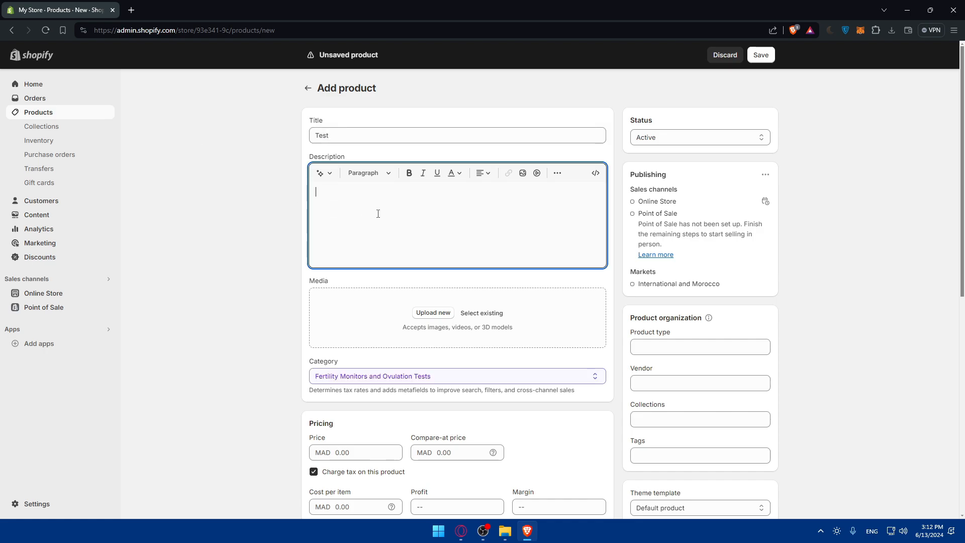
# Open the product description generator and enter "i am selling a led that consumes barely 0 volts" as the features and keywords
pyautogui.click(323, 173)
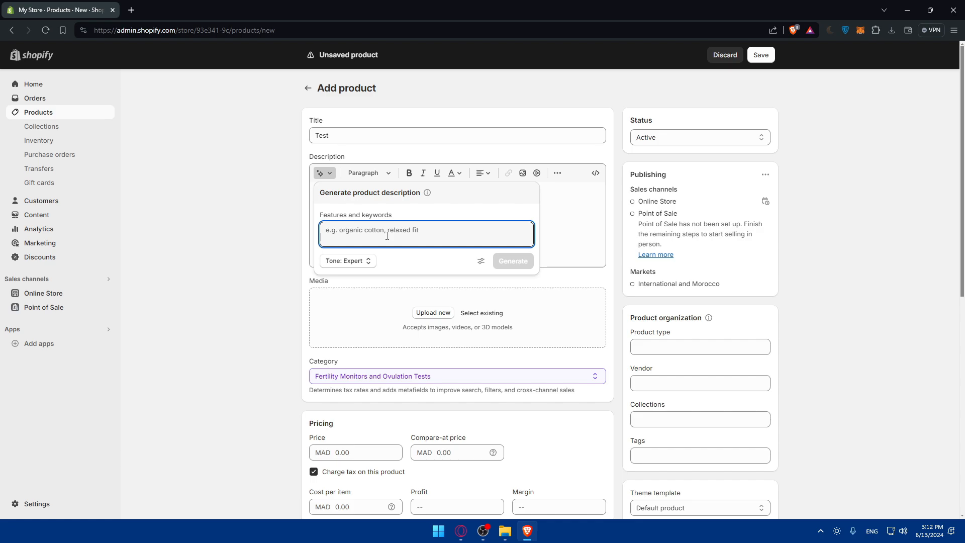
pyautogui.write('i')
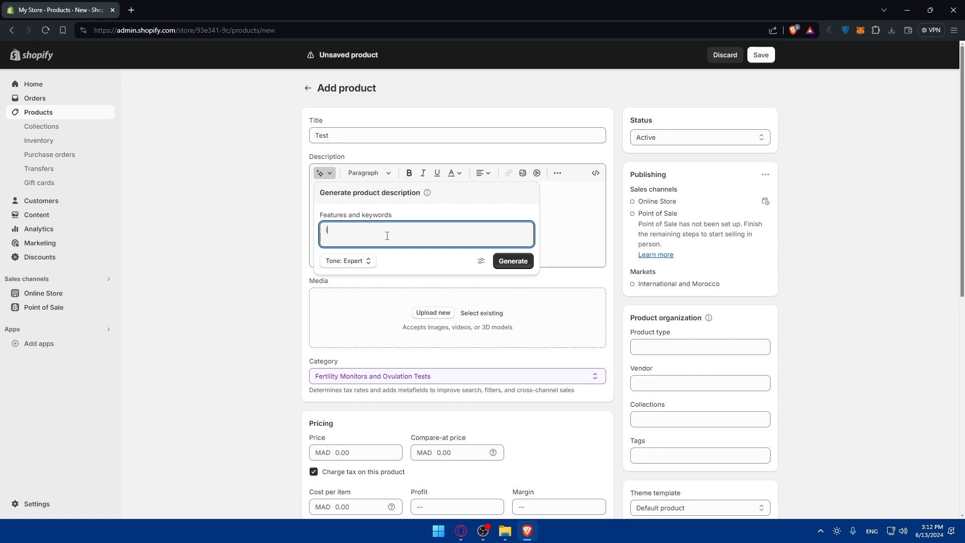
pyautogui.write(' am selling a led')
pyautogui.press('BackSpace')
pyautogui.press('BackSpace')
pyautogui.write('tch ')
pyautogui.write('tha')
pyautogui.write('t consum')
pyautogui.write('s=')
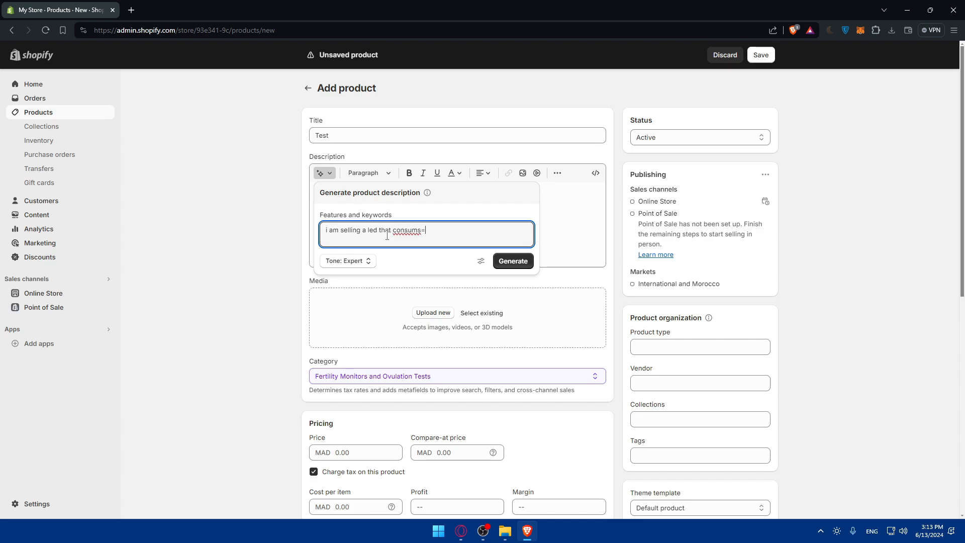
pyautogui.press('BackSpace')
pyautogui.write('es barely 0 volts')
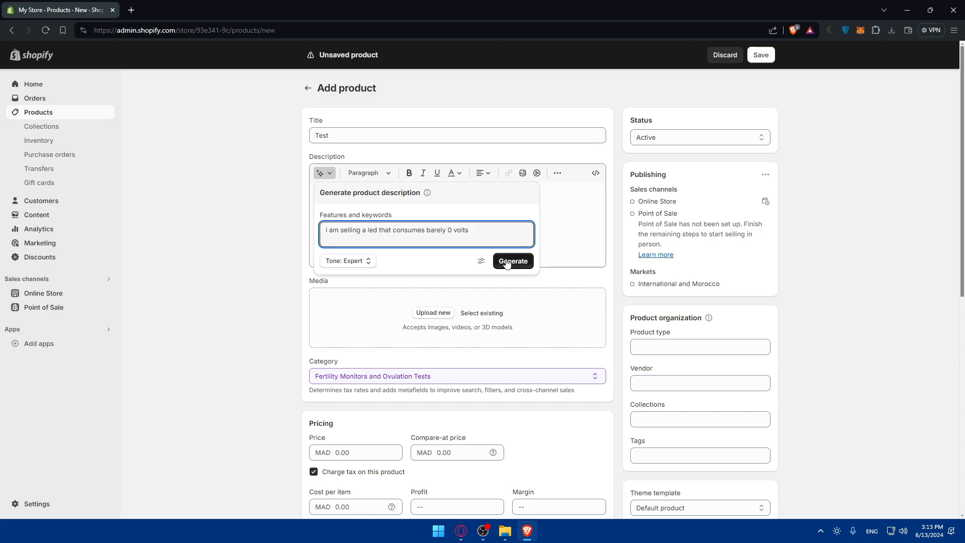
# Add the special instruction "make the description playful and has some emojis" to the description generator
pyautogui.click(482, 261)
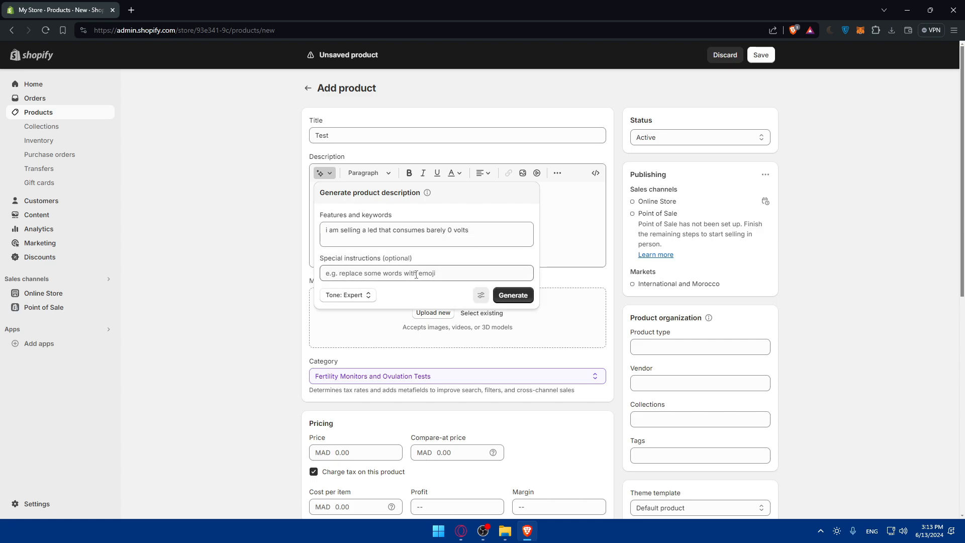
pyautogui.click(446, 272)
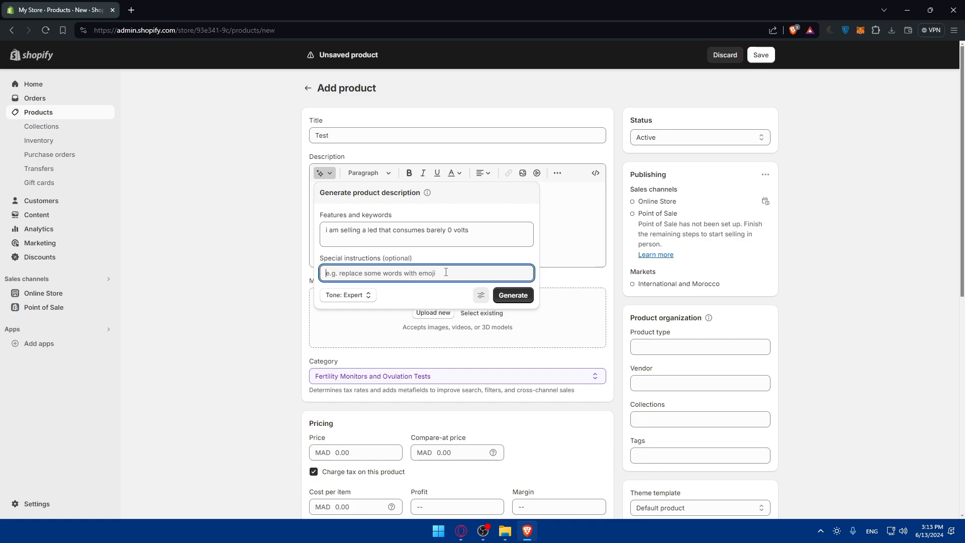
pyautogui.write('make the description ')
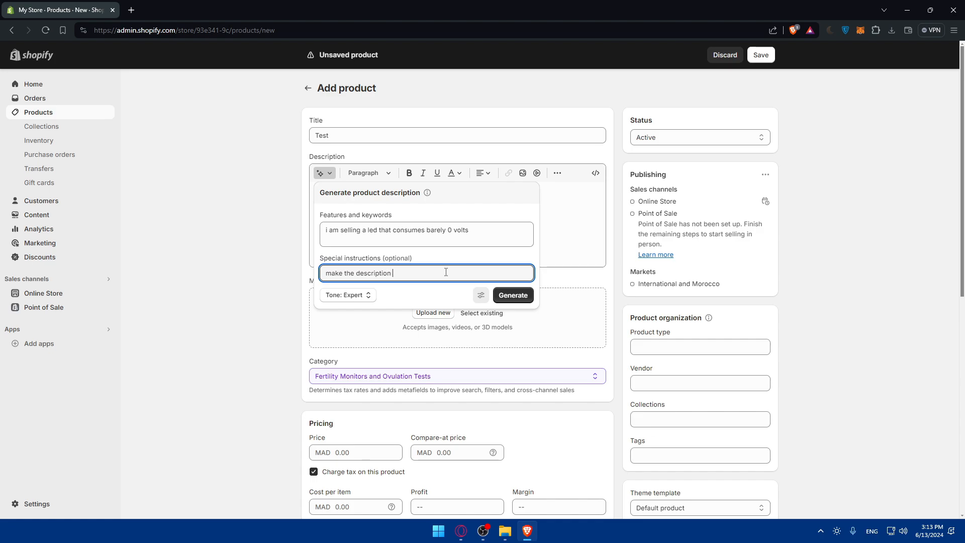
pyautogui.write('playful and has some emojis')
# Set the description tone to Playful and generate the product description
pyautogui.click(363, 298)
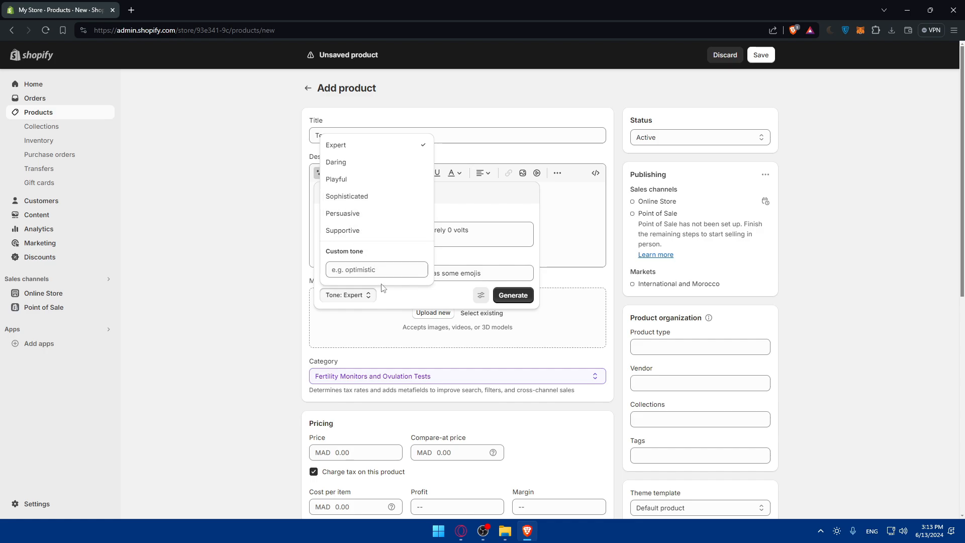
pyautogui.click(401, 299)
pyautogui.click(365, 299)
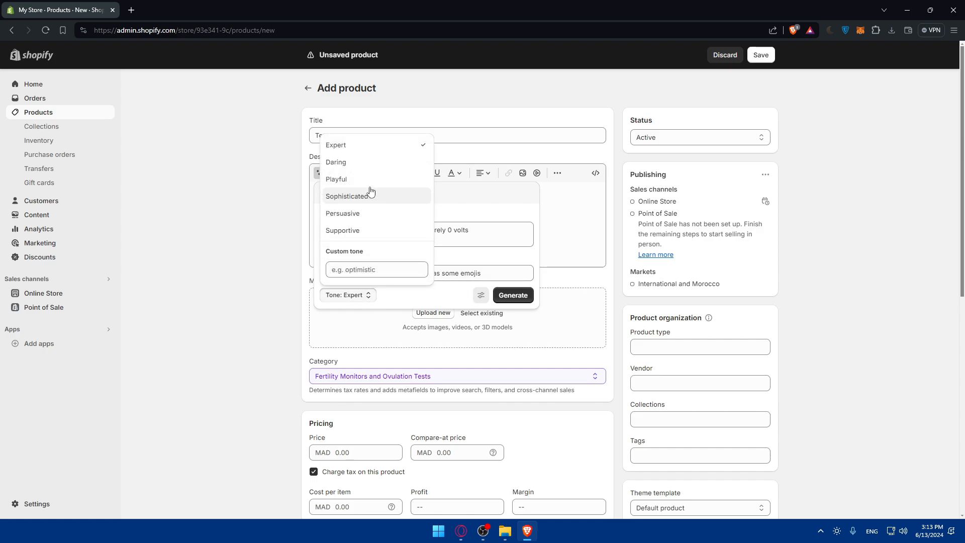
pyautogui.click(339, 179)
pyautogui.click(511, 296)
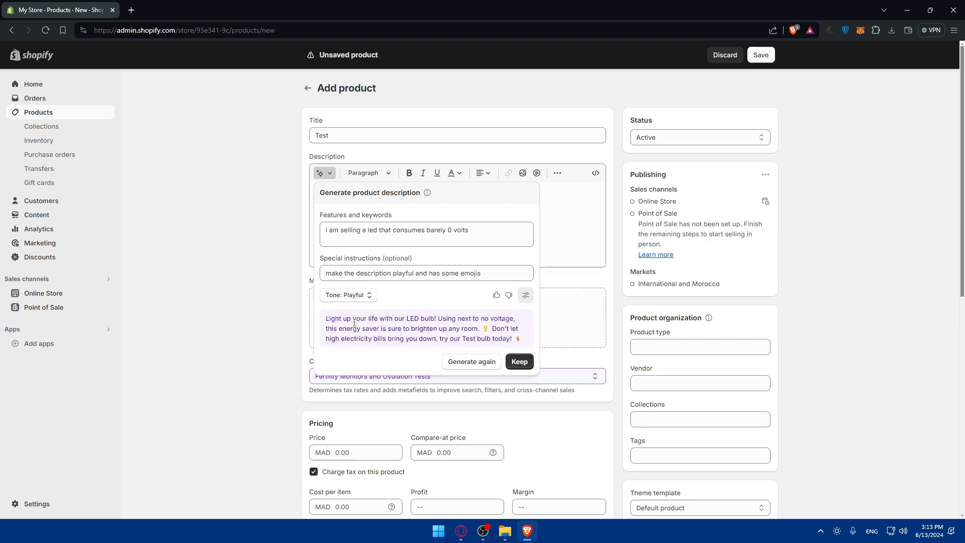
# Read through the generated text and keep it as the product description
pyautogui.moveTo(332, 319); pyautogui.dragTo(522, 340)
pyautogui.click(508, 327)
pyautogui.click(519, 362)
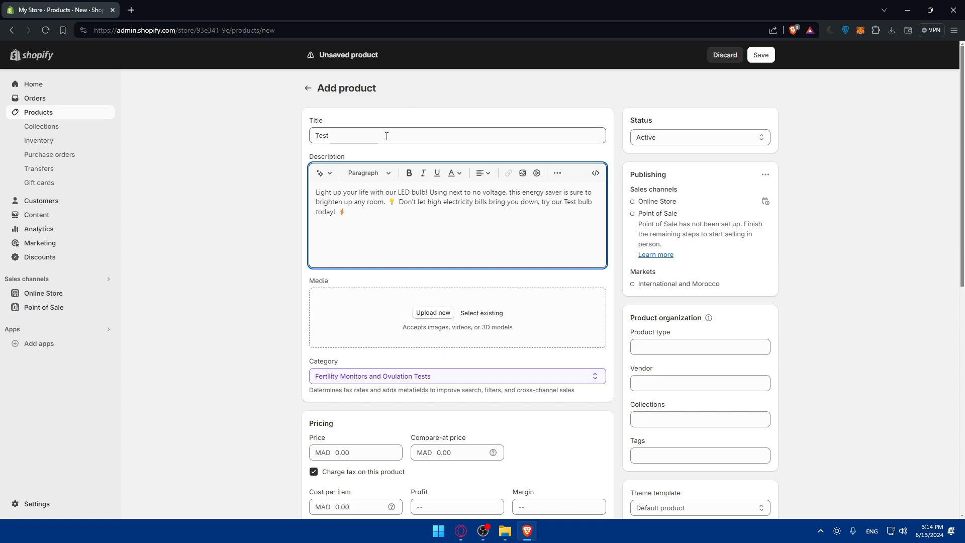
# Check the existing store files, and upload a new image from the Downloads folder as the product media
pyautogui.click(482, 314)
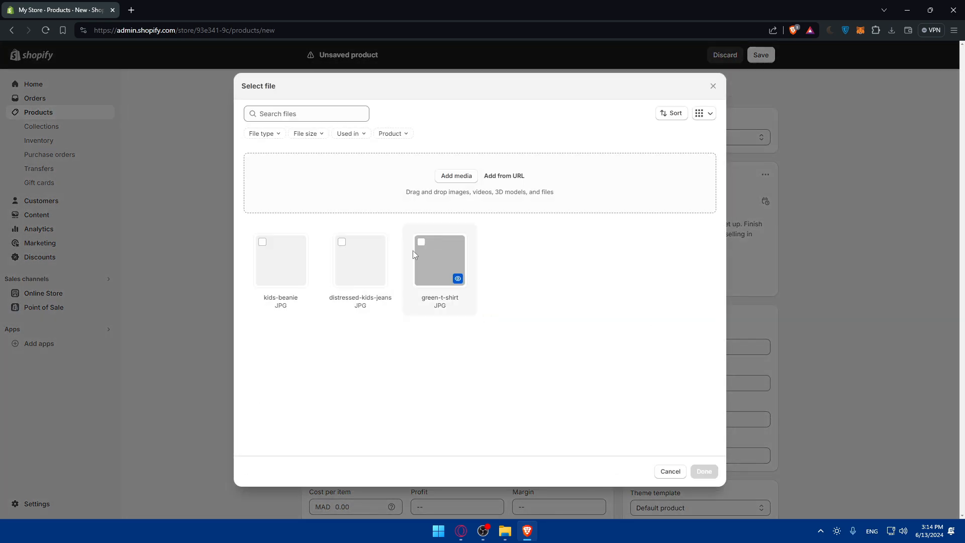
pyautogui.click(712, 86)
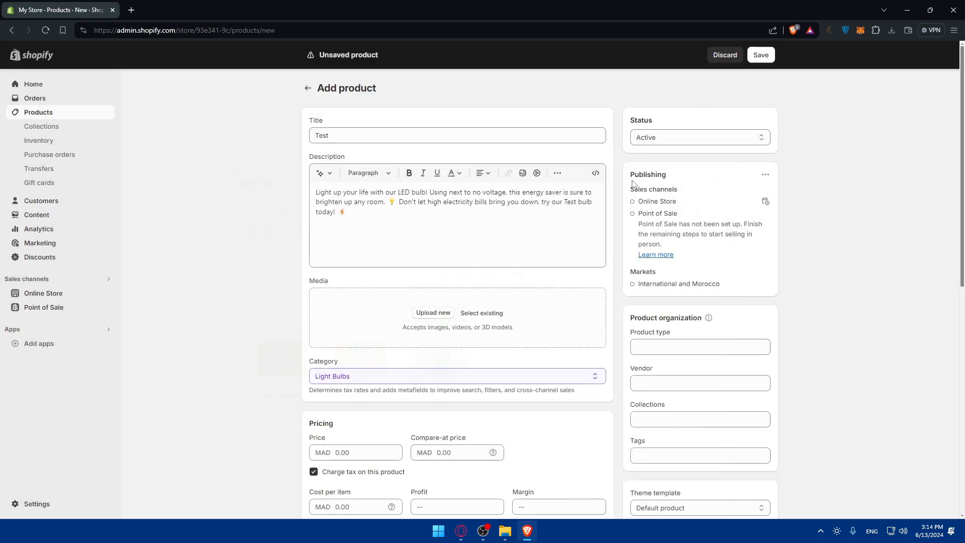
pyautogui.click(439, 315)
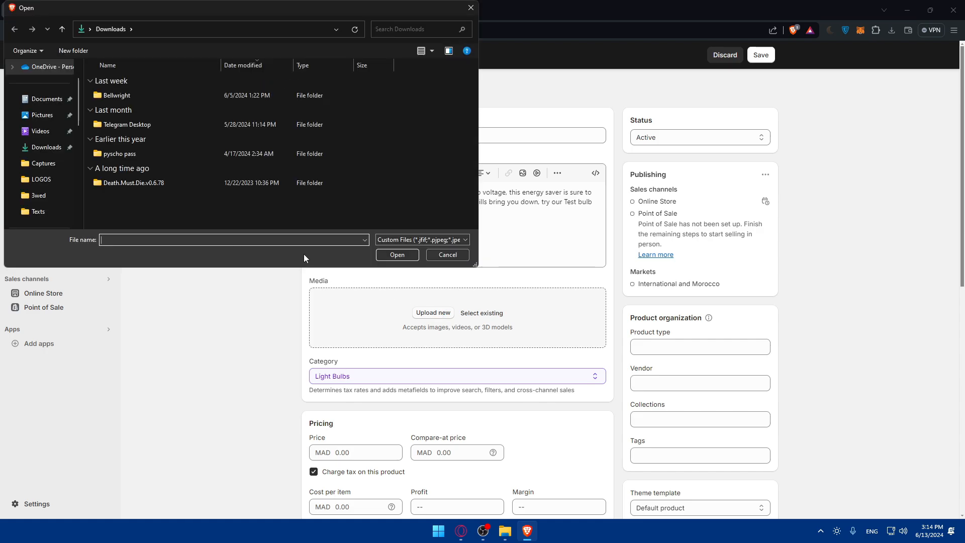
pyautogui.doubleClick(193, 100)
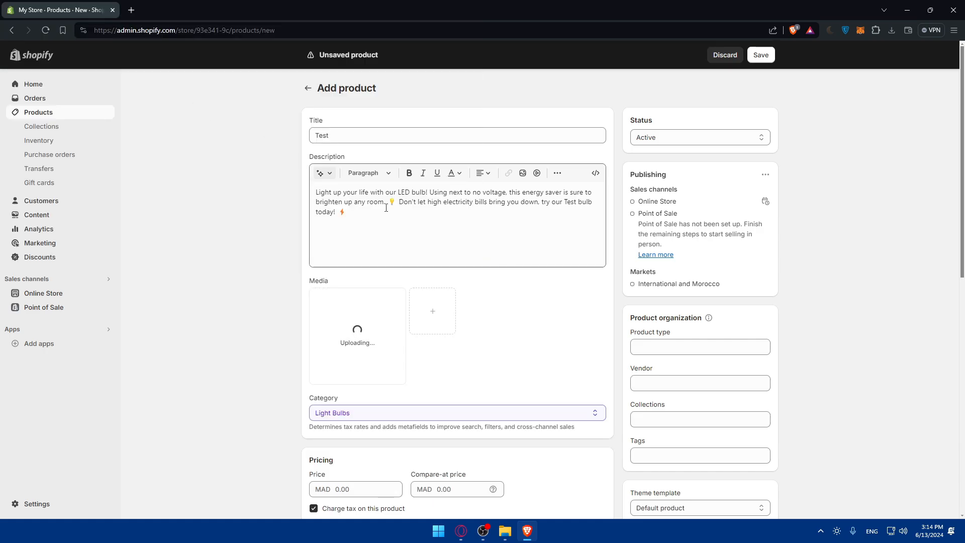
# Look through the subcategories of the suggested Light Bulbs category without changing the category
pyautogui.scroll(-3, 487, 319)
pyautogui.click(366, 243)
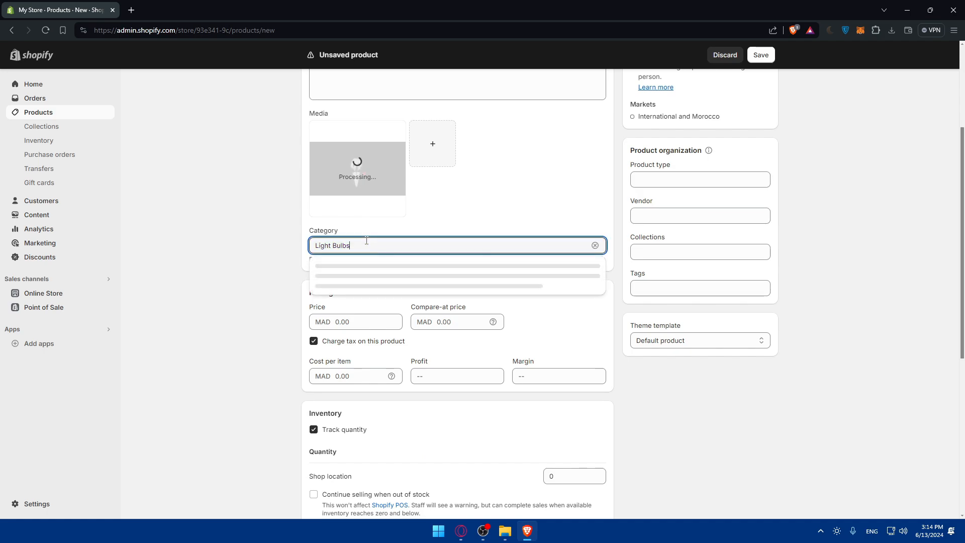
pyautogui.click(364, 267)
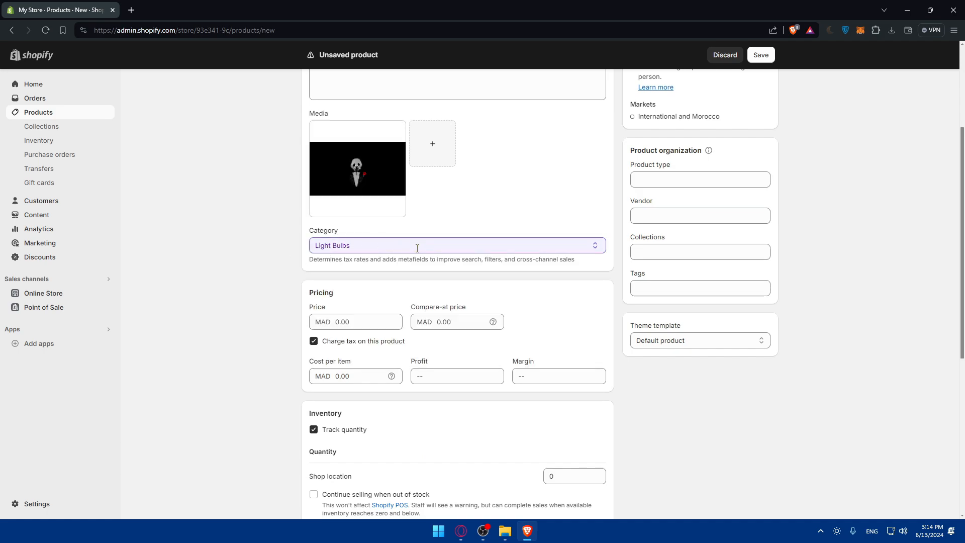
pyautogui.scroll(3, 248, 252)
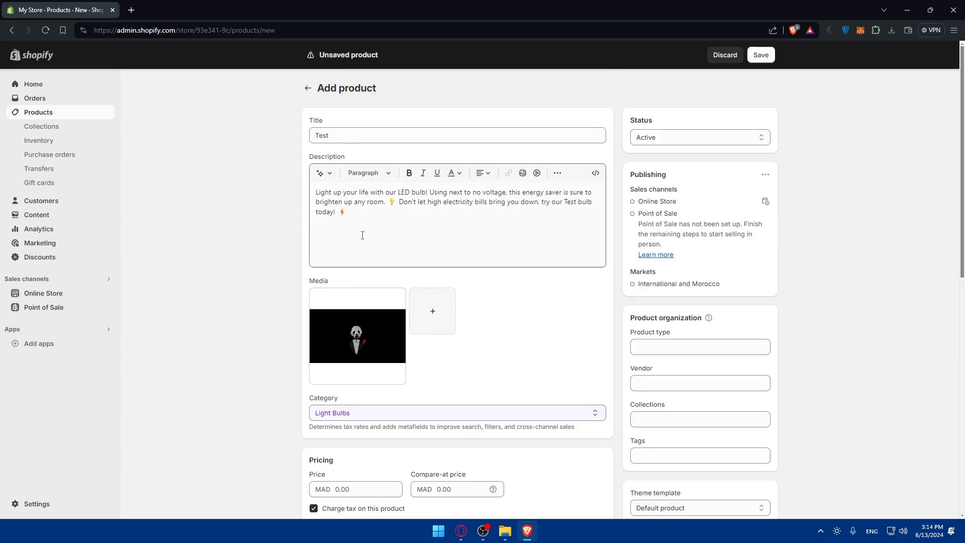
pyautogui.scroll(-3, 361, 236)
pyautogui.click(377, 246)
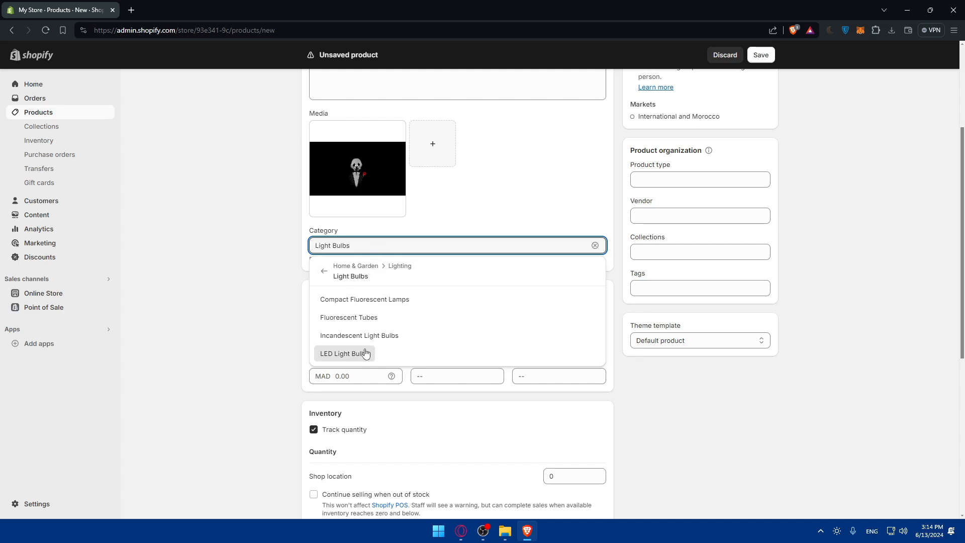
pyautogui.click(248, 295)
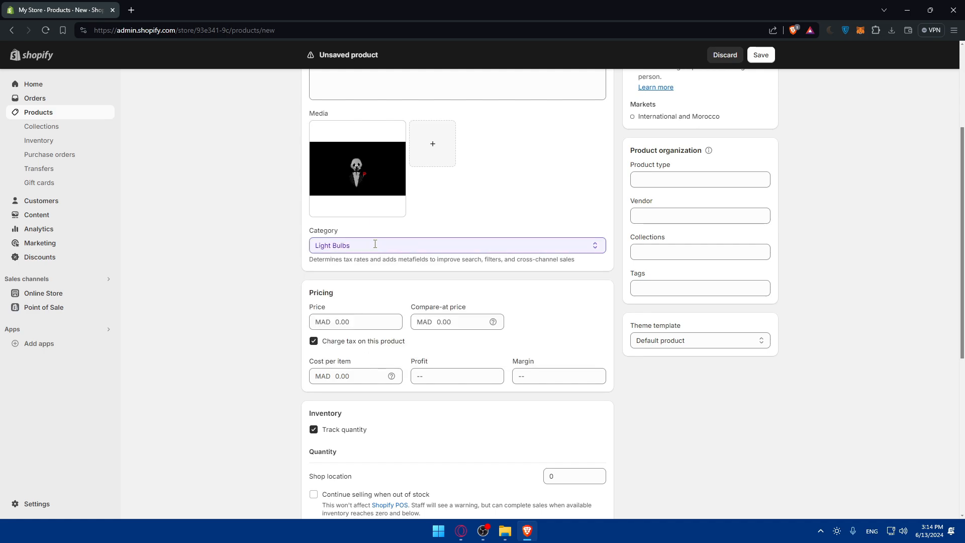
# Set the product price to MAD 20 and turn off charging tax on the product
pyautogui.click(361, 321)
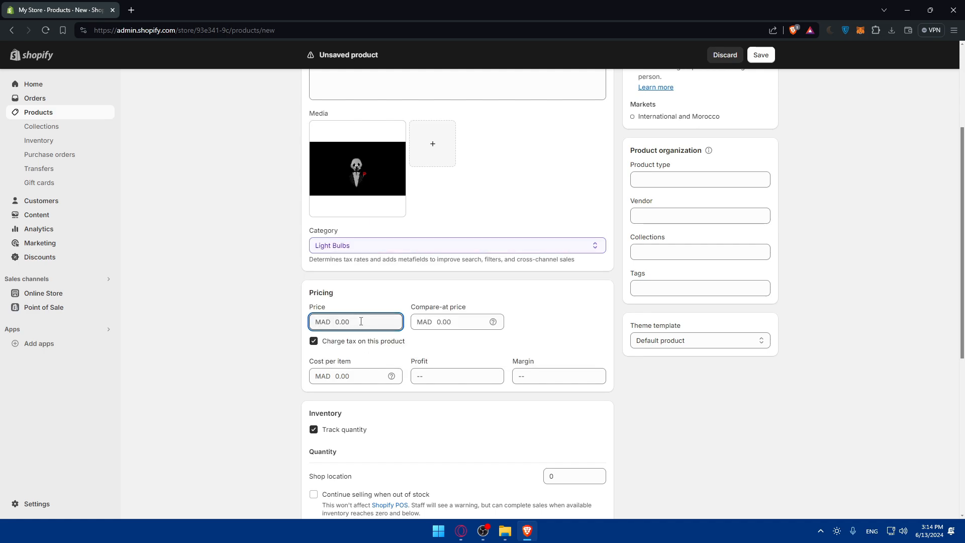
pyautogui.write('20')
pyautogui.scroll(-2, 224, 324)
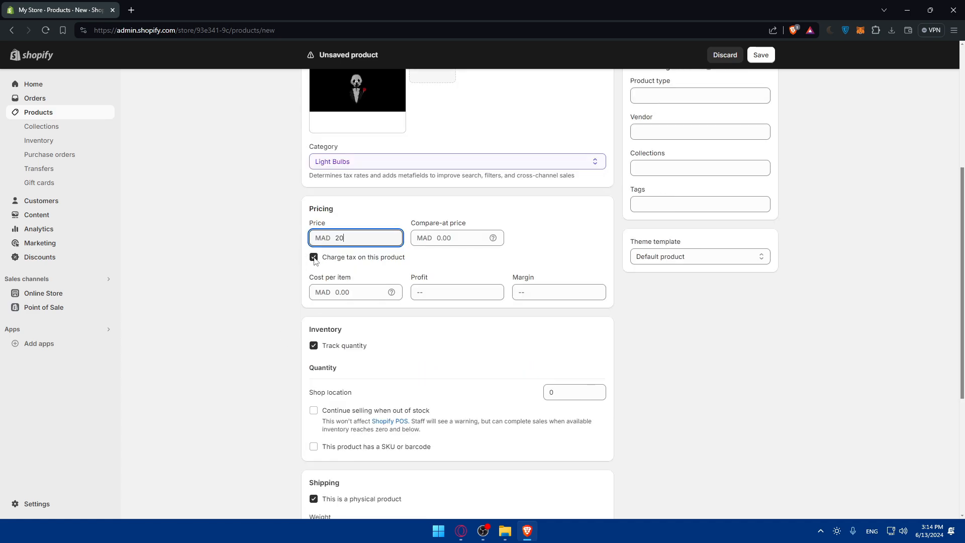
pyautogui.click(315, 258)
pyautogui.click(326, 260)
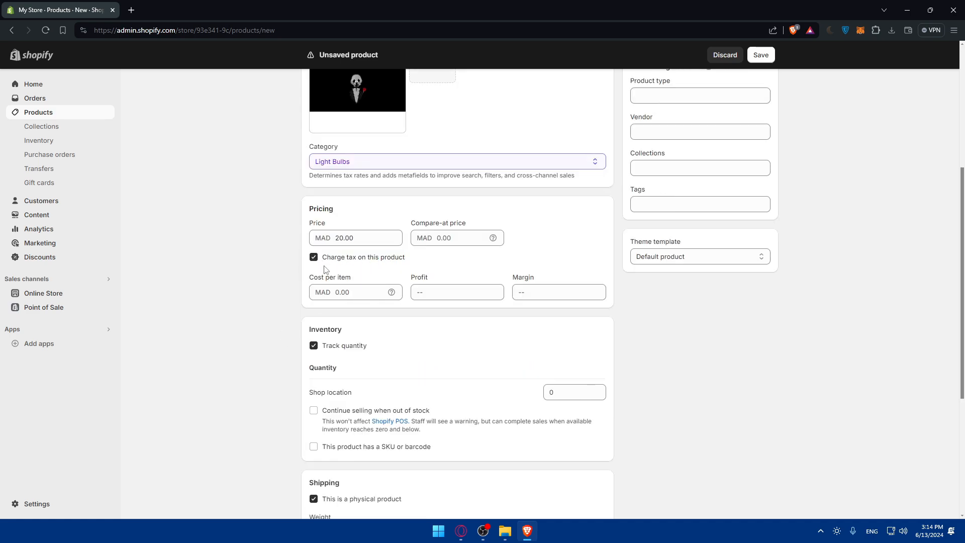
pyautogui.click(348, 259)
pyautogui.click(339, 295)
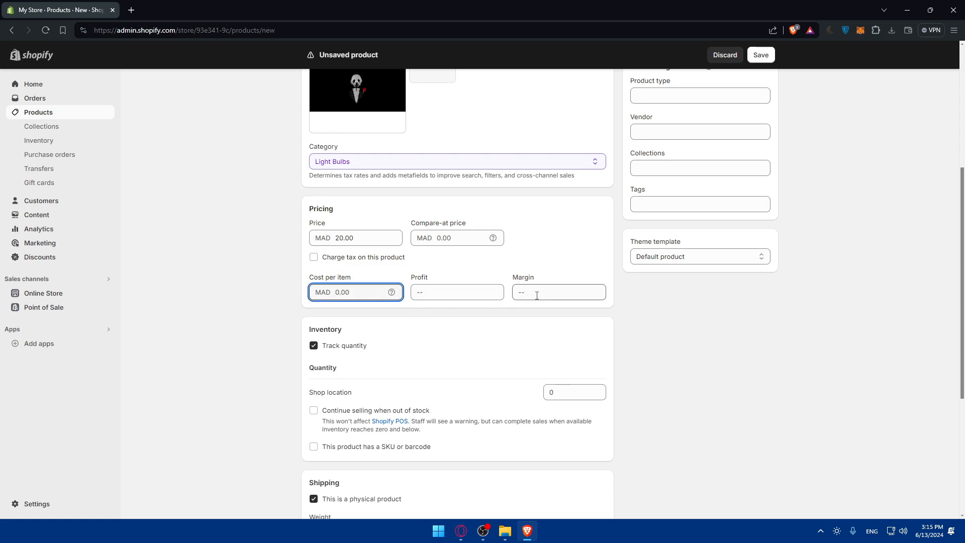
pyautogui.click(265, 294)
# Keep quantity tracking enabled and set the stock quantity at the shop location to 10
pyautogui.scroll(-2, 474, 288)
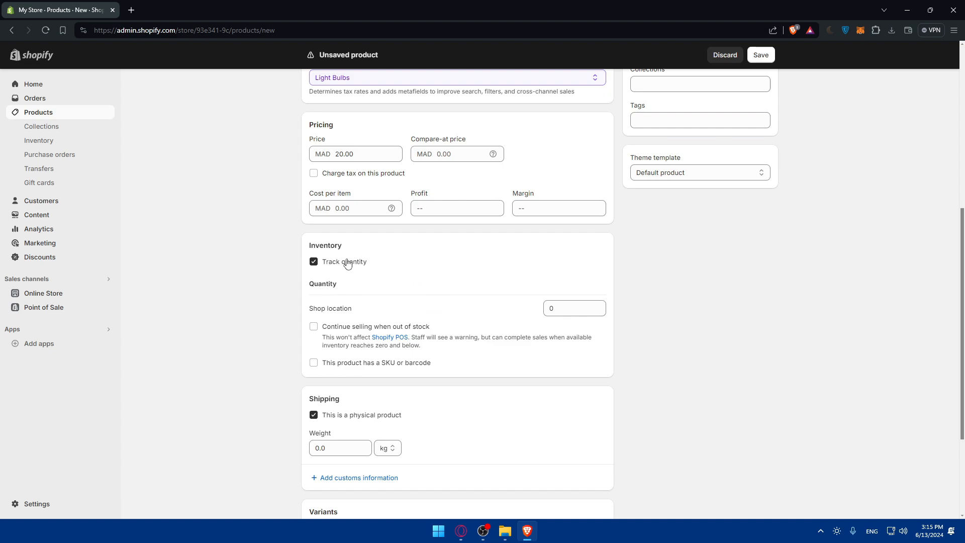
pyautogui.click(316, 262)
pyautogui.click(315, 263)
pyautogui.click(314, 264)
pyautogui.click(313, 265)
pyautogui.click(583, 304)
pyautogui.write('10')
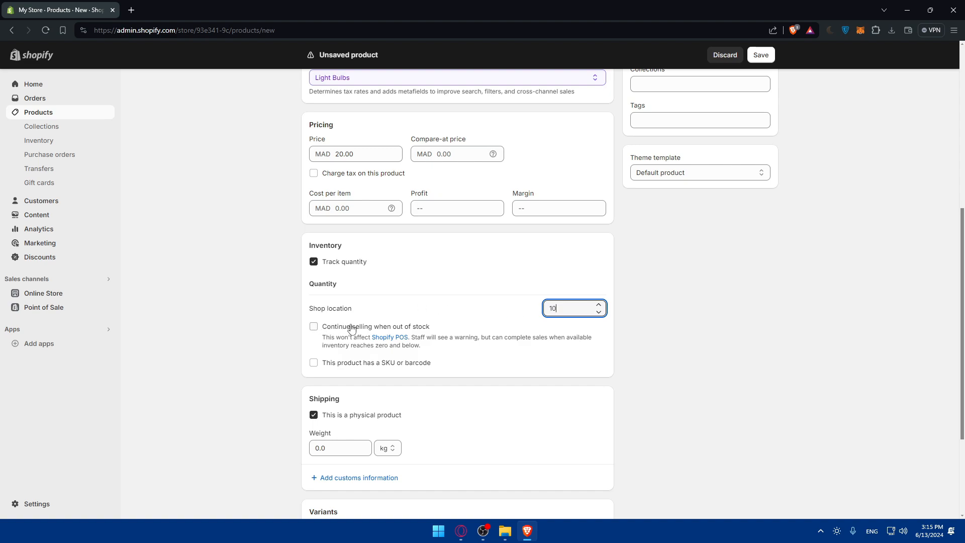
# Try the options for selling when out of stock and for a SKU or barcode, and switch both back off
pyautogui.click(320, 333)
pyautogui.click(312, 327)
pyautogui.click(313, 328)
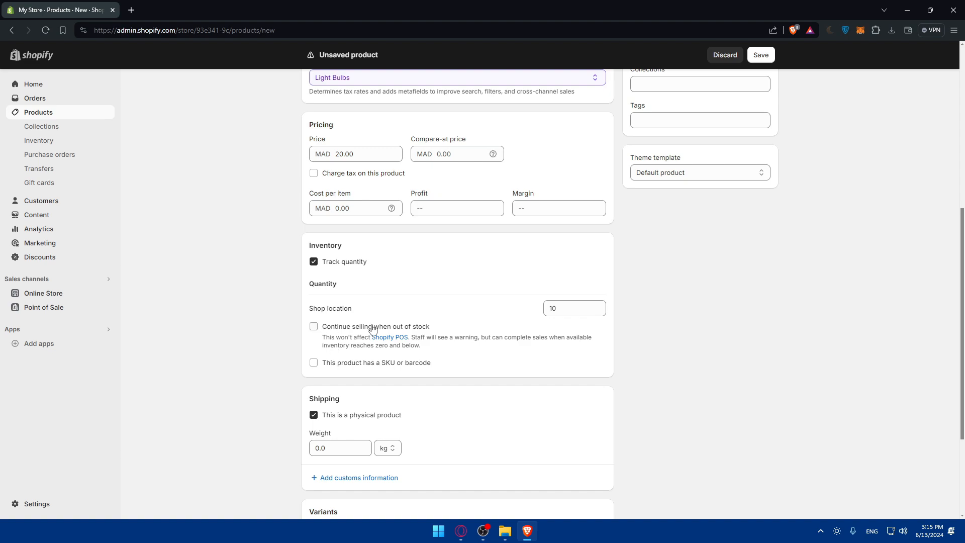
pyautogui.click(374, 364)
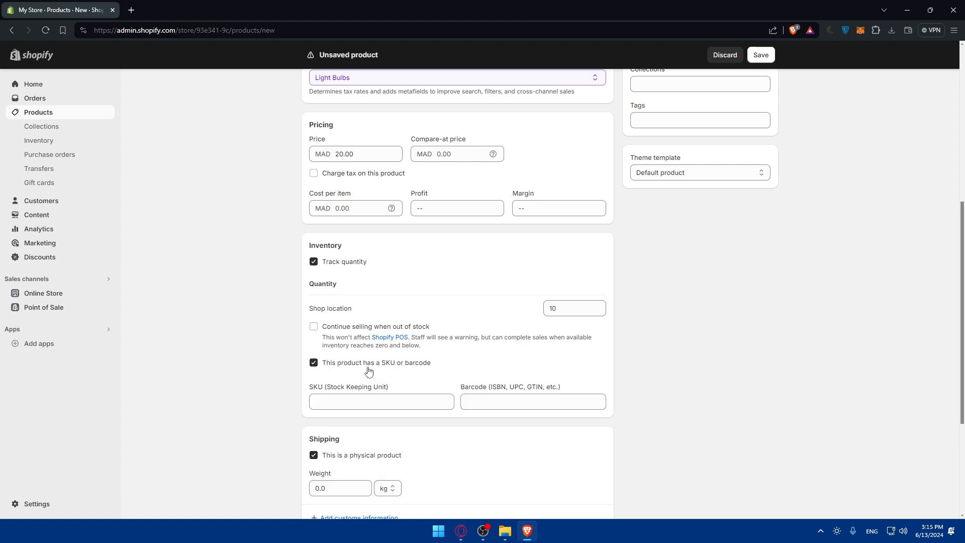
pyautogui.click(336, 362)
# Keep the item marked as a physical product and set its shipping weight to 0.4 kg
pyautogui.scroll(-2, 386, 352)
pyautogui.scroll(-1, 387, 351)
pyautogui.click(380, 281)
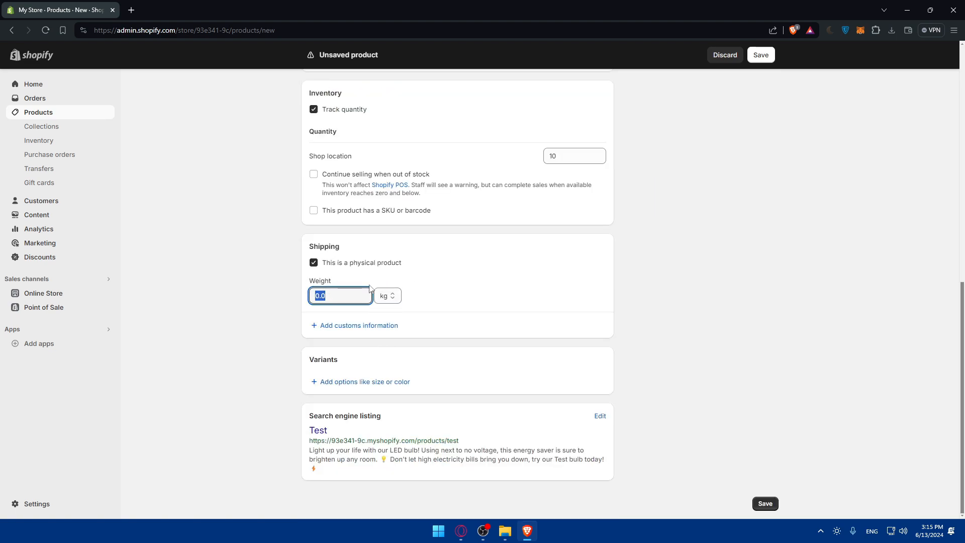
pyautogui.write('0.4')
pyautogui.click(315, 262)
pyautogui.click(314, 262)
pyautogui.click(338, 292)
pyautogui.write('0.4')
# Edit the search engine listing and change its page title to "light Bulb LED"
pyautogui.click(599, 418)
pyautogui.scroll(-3, 452, 397)
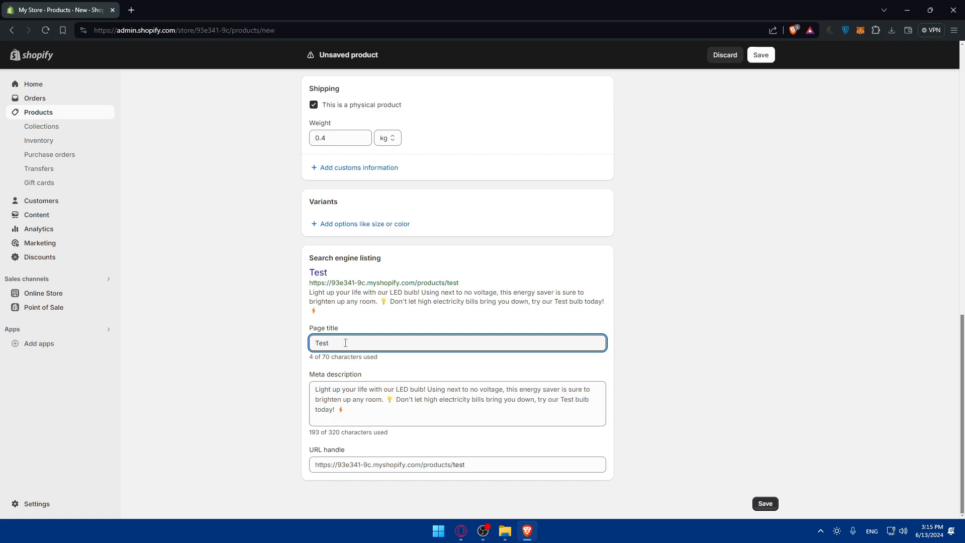
pyautogui.moveTo(345, 342); pyautogui.dragTo(236, 345)
pyautogui.write('light Bulb LEd')
pyautogui.press('BackSpace')
pyautogui.write('D')
pyautogui.click(259, 383)
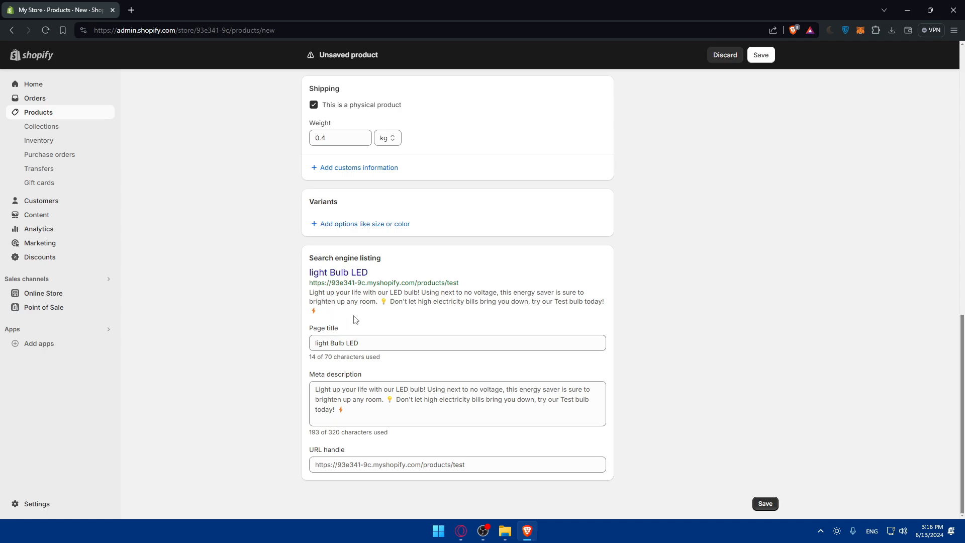
# Save the new product and look over the saved product page
pyautogui.click(764, 503)
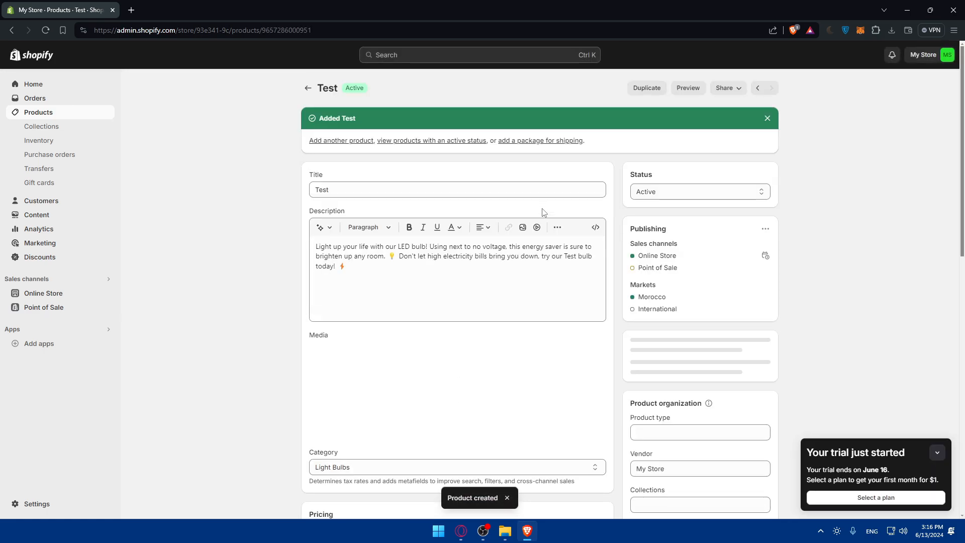
pyautogui.scroll(-15, 513, 237)
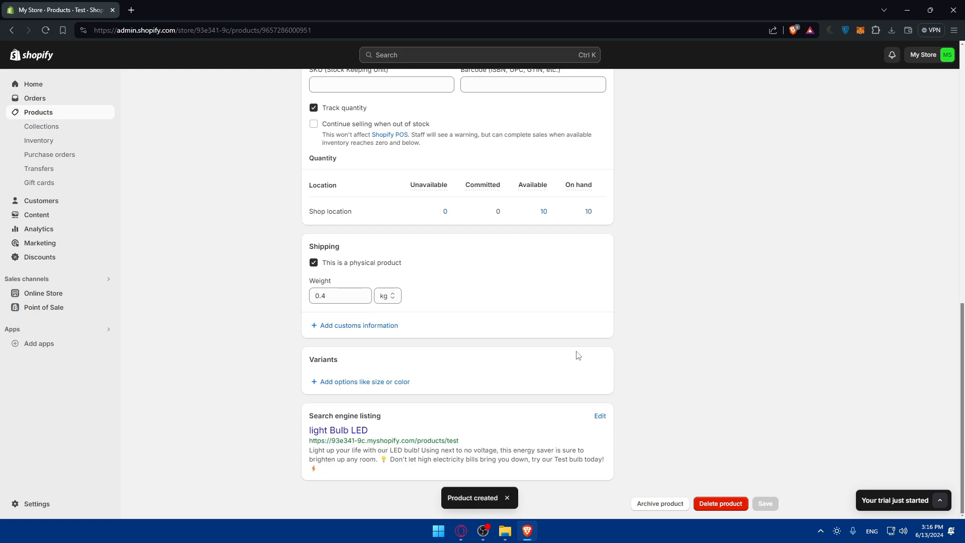
pyautogui.scroll(8, 578, 430)
pyautogui.scroll(-8, 579, 426)
pyautogui.scroll(15, 646, 419)
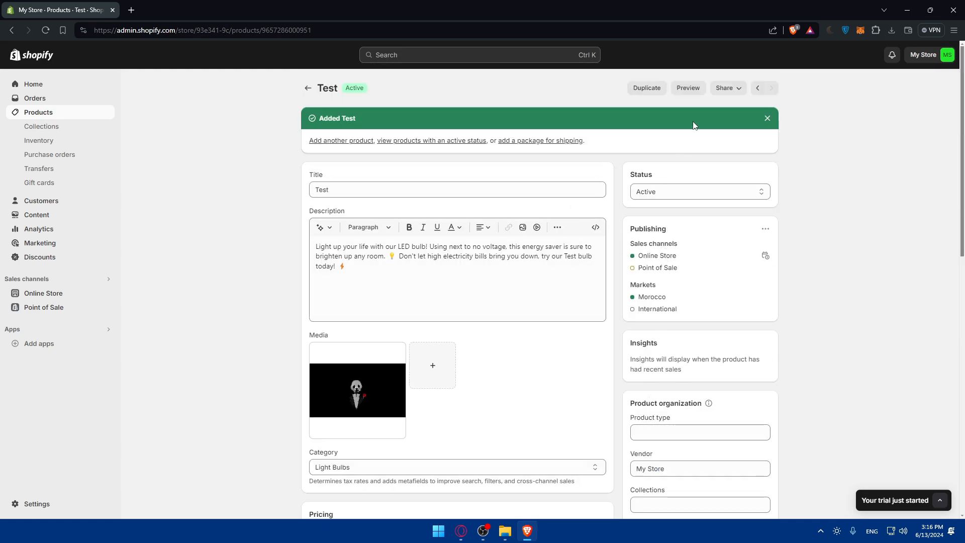
# Preview the product in the storefront, and check its sharing option without removing the store's password protection
pyautogui.click(688, 97)
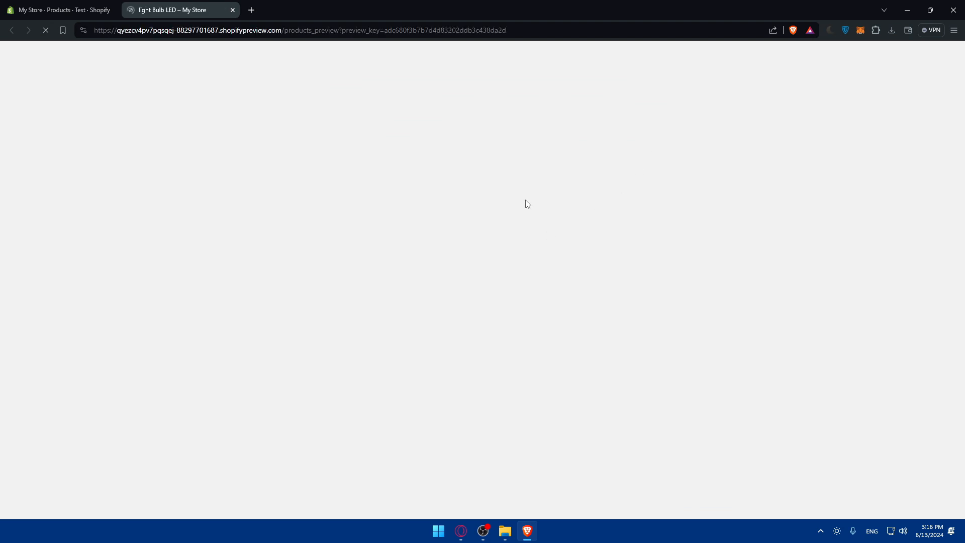
pyautogui.scroll(-2, 555, 224)
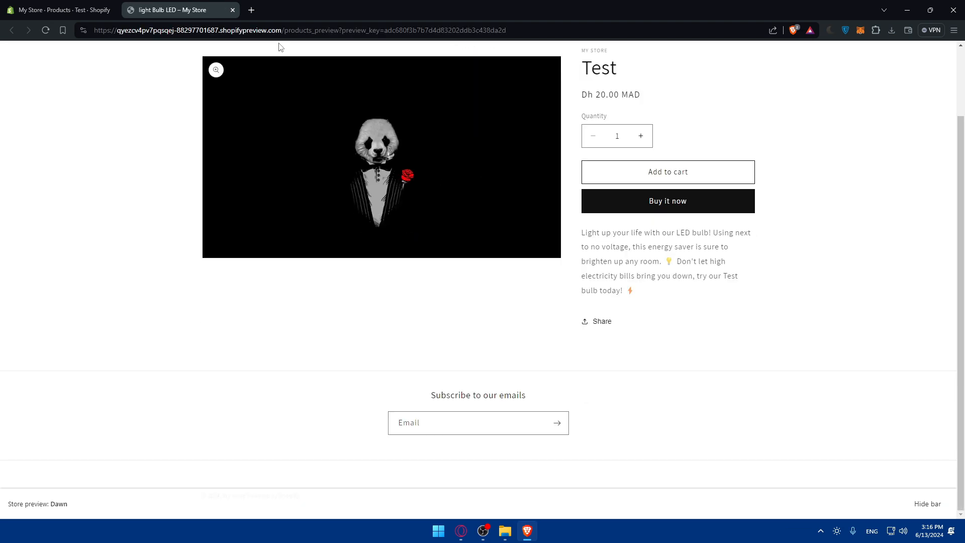
pyautogui.click(232, 10)
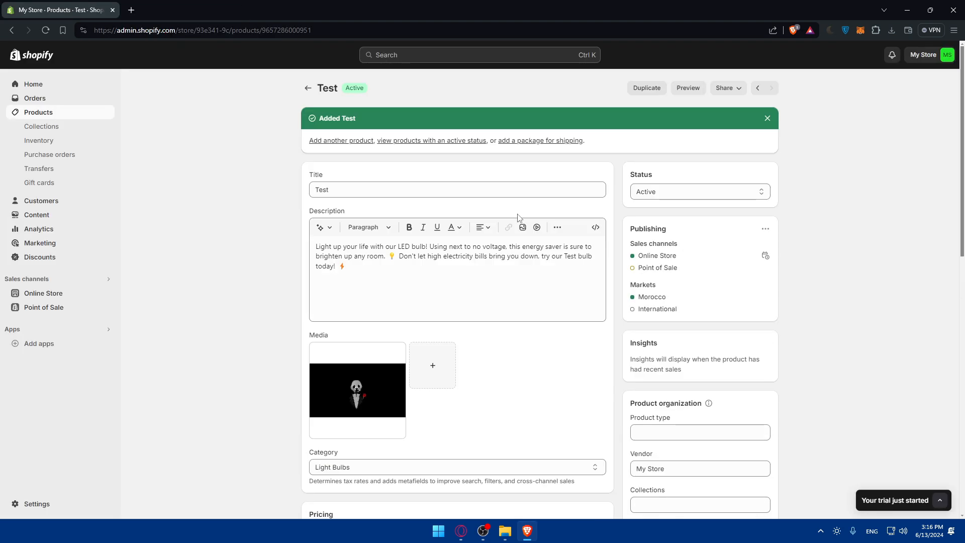
pyautogui.click(729, 89)
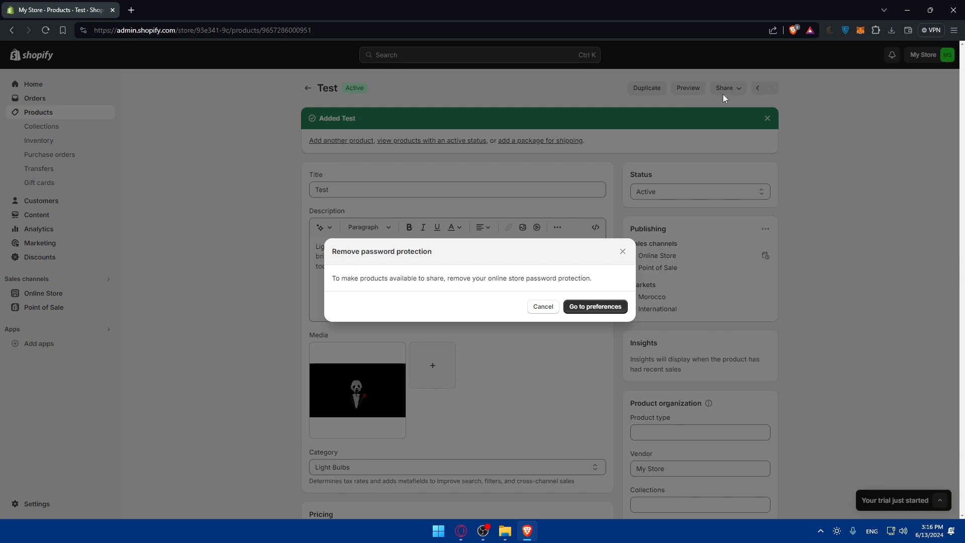
pyautogui.click(621, 252)
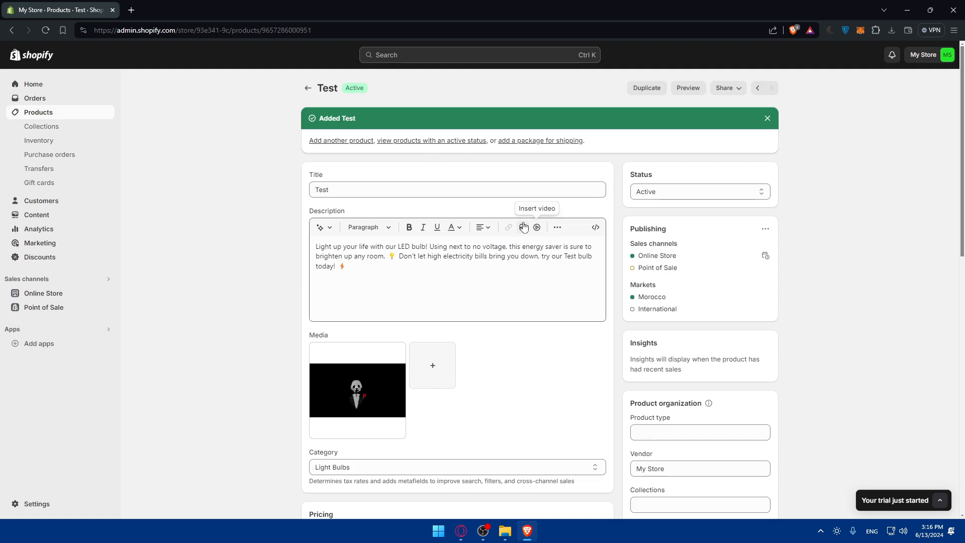
# Look through the saved product's status and remaining settings, and return to the products list
pyautogui.scroll(-5, 605, 204)
pyautogui.scroll(5, 606, 204)
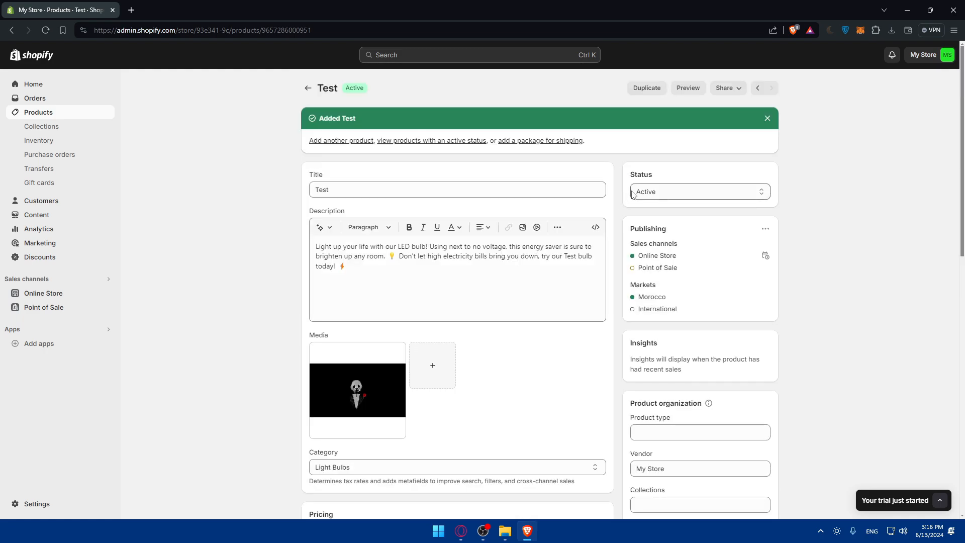
pyautogui.click(671, 193)
pyautogui.click(673, 201)
pyautogui.scroll(-3, 676, 214)
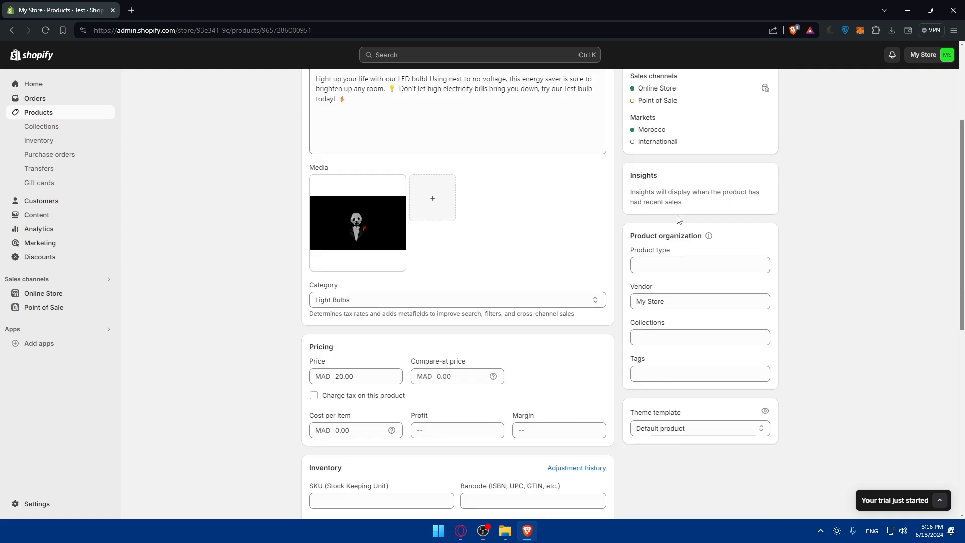
pyautogui.scroll(-3, 689, 249)
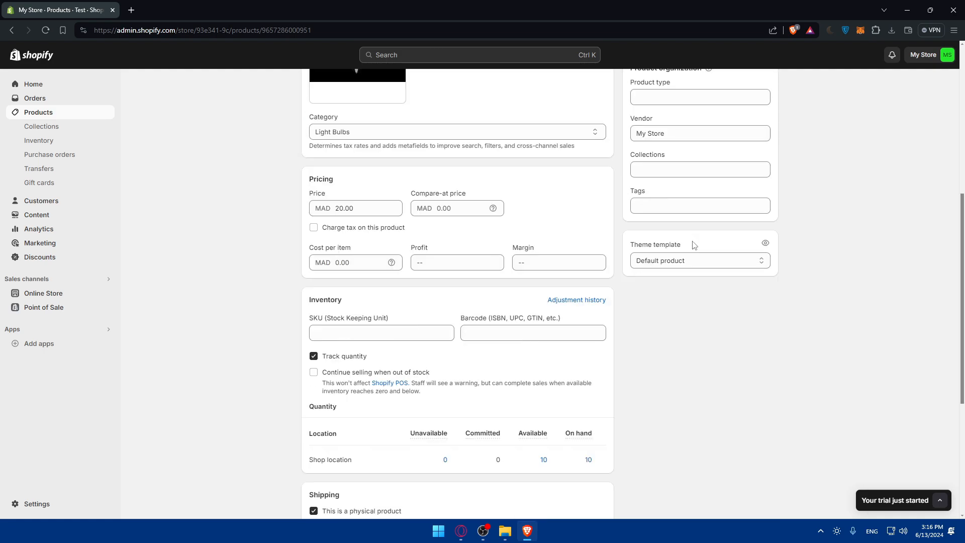
pyautogui.scroll(-3, 684, 243)
pyautogui.scroll(3, 677, 246)
pyautogui.scroll(-4, 679, 250)
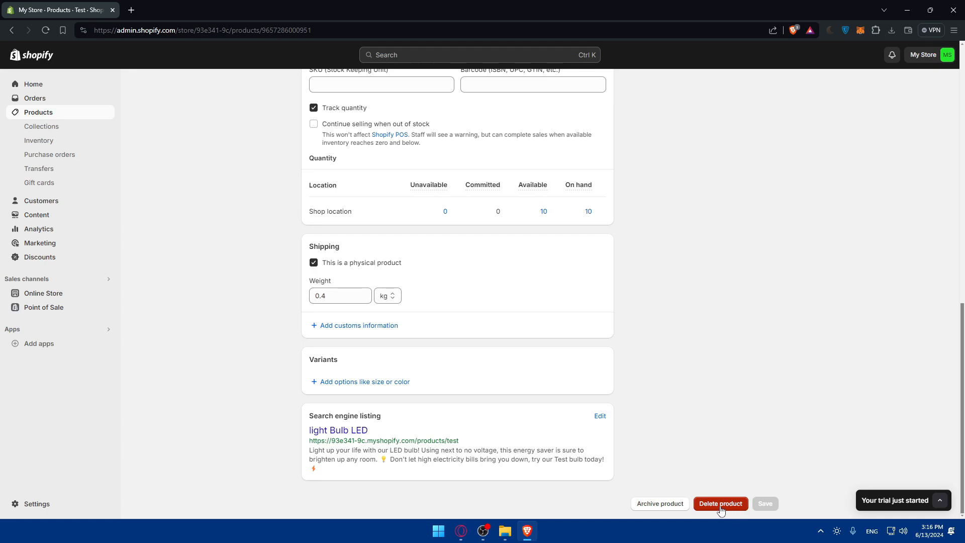
pyautogui.click(56, 113)
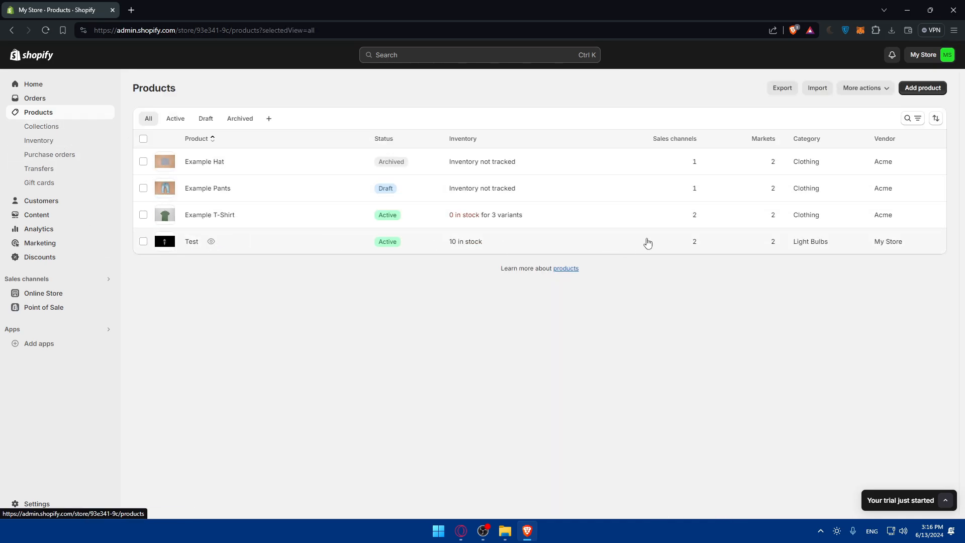